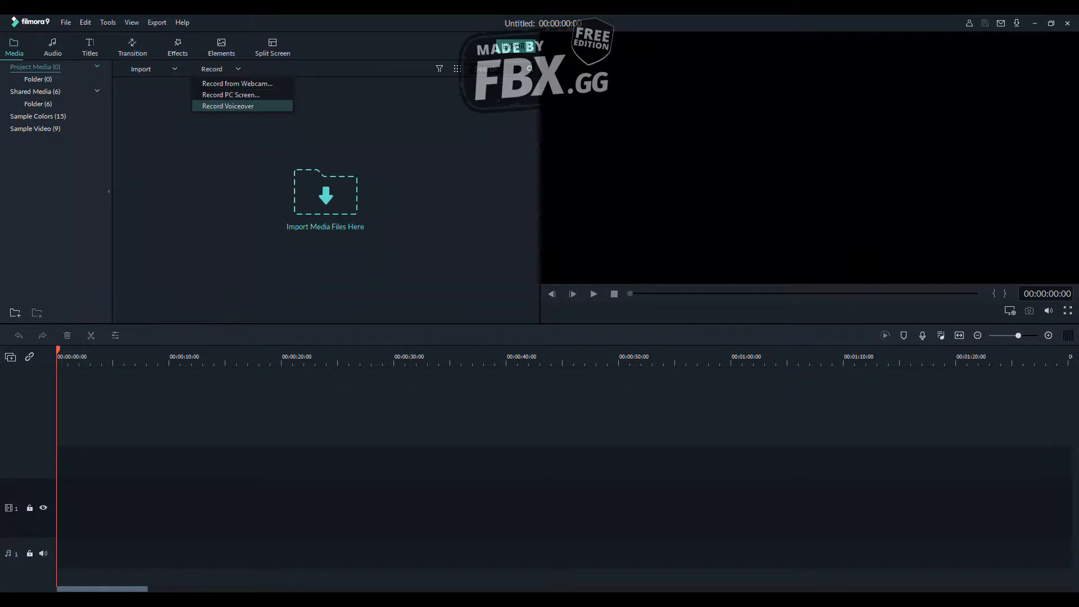
{"action": "key", "text": "Return"}
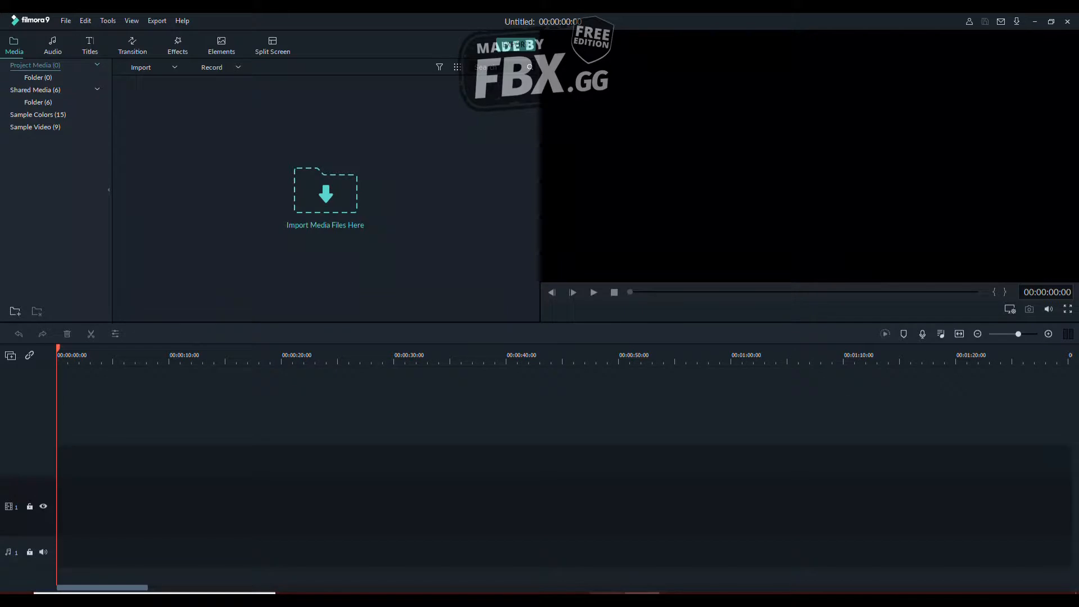
{"action": "key", "text": "ctrl+i"}
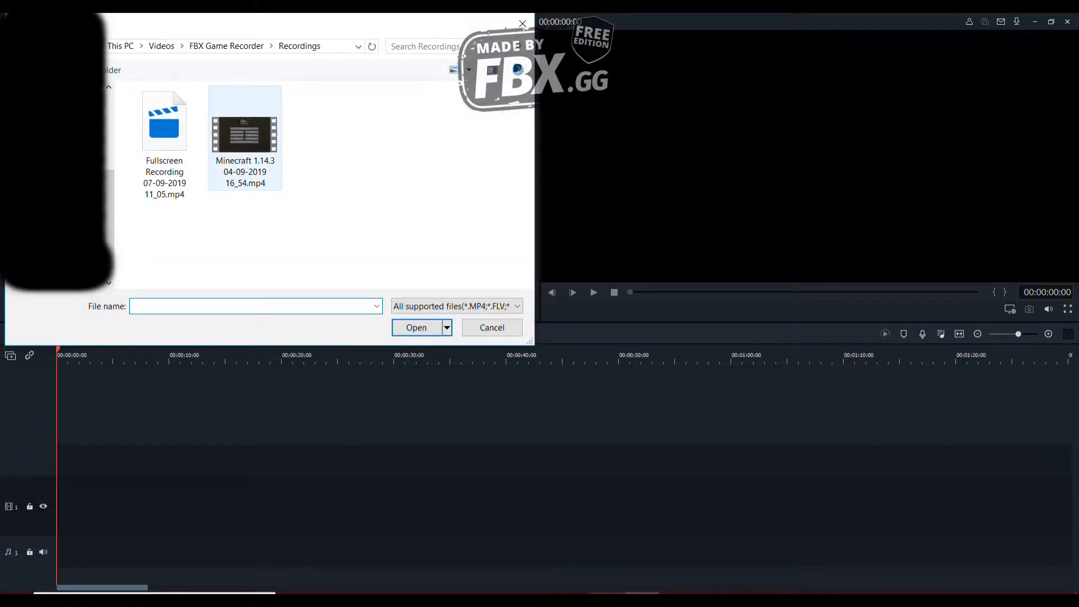
{"action": "left_click", "coordinate": [245, 140]}
{"action": "left_click", "coordinate": [416, 327]}
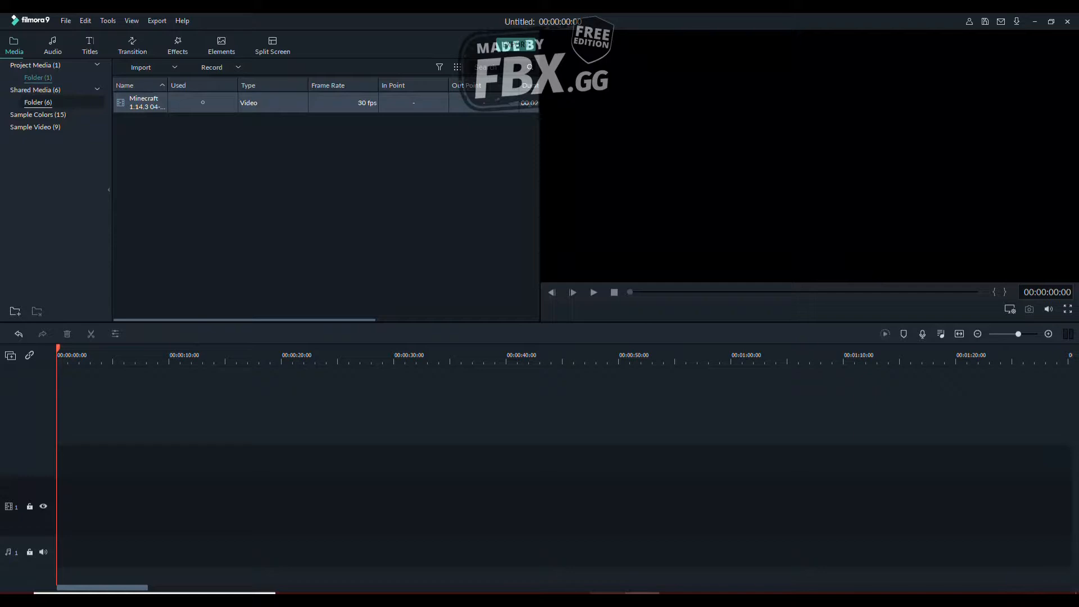
Place My Video from the shared media folder at the start of video track 1, closing the project settings prompt without choosing an option
{"action": "left_click", "coordinate": [38, 101]}
{"action": "left_click", "coordinate": [37, 77]}
{"action": "left_click", "coordinate": [38, 102]}
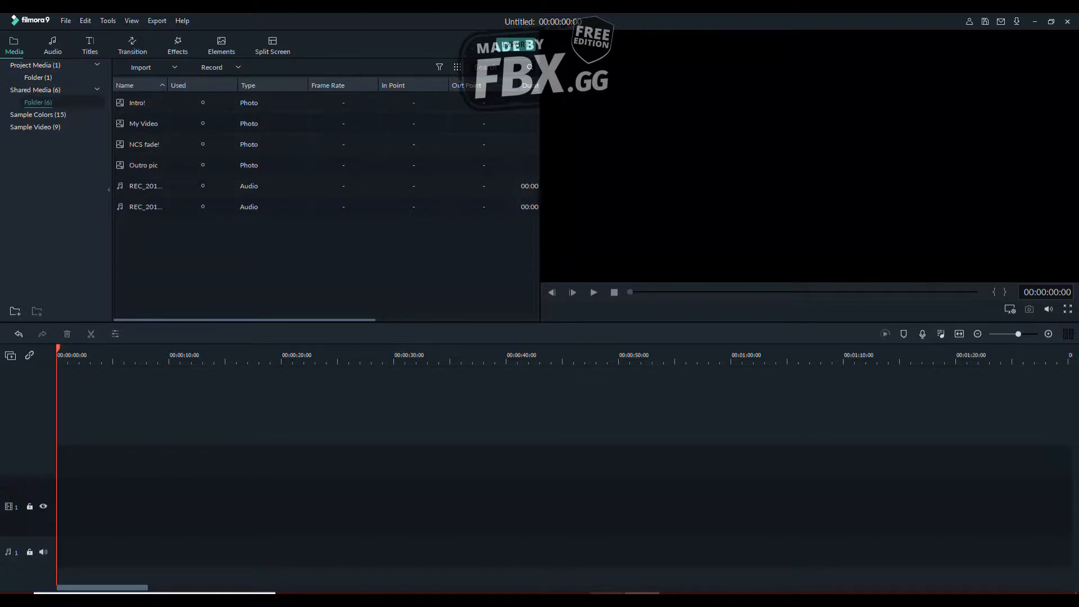
{"action": "left_click_drag", "start_coordinate": [171, 126], "coordinate": [140, 297]}
{"action": "left_click", "coordinate": [140, 264]}
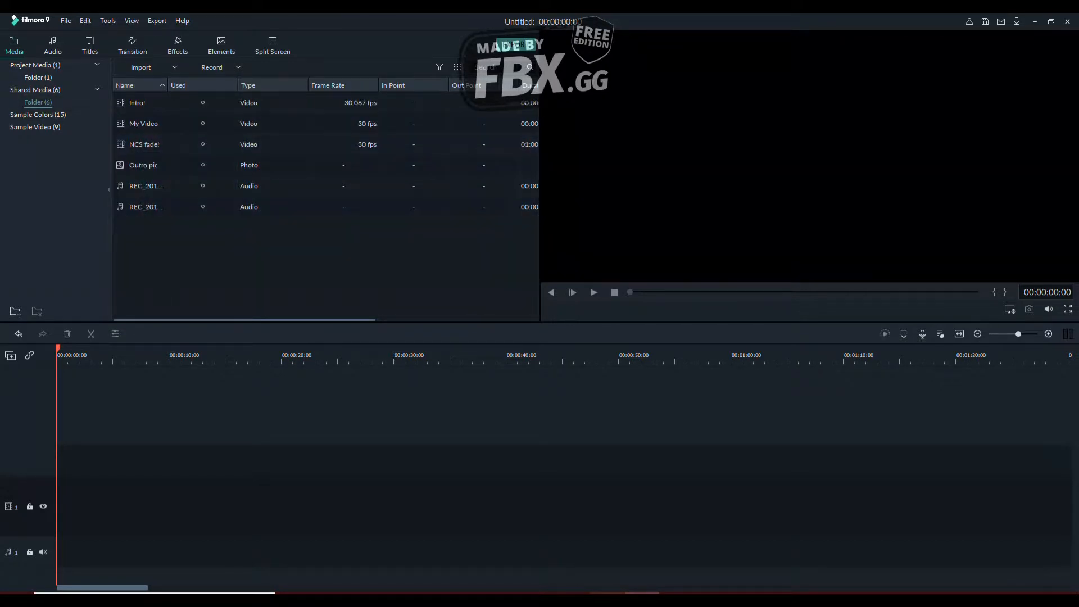
{"action": "left_click", "coordinate": [144, 123]}
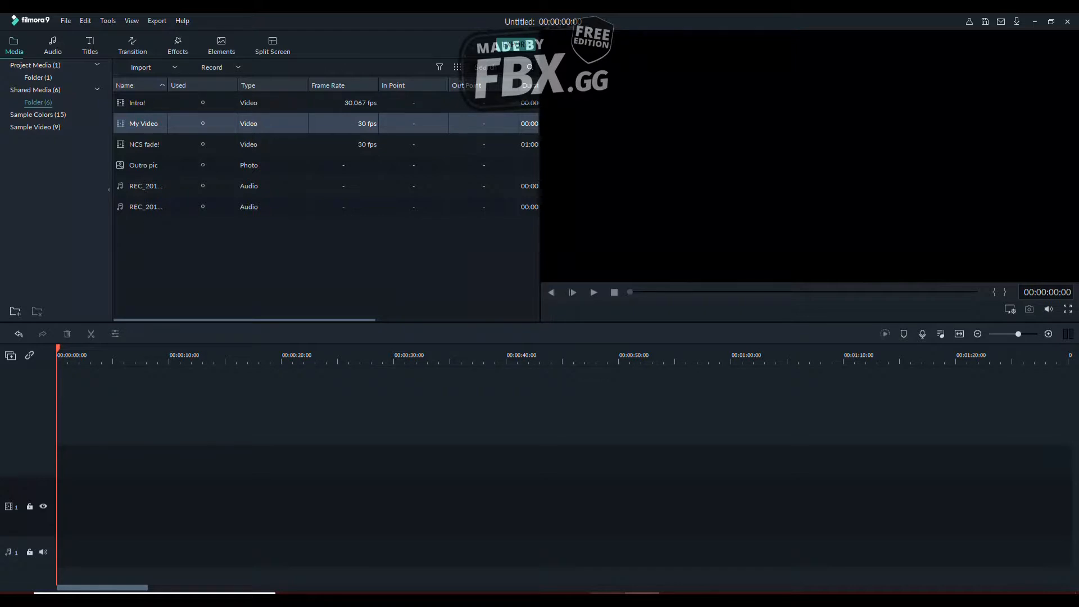
{"action": "left_click_drag", "start_coordinate": [144, 123], "coordinate": [57, 505]}
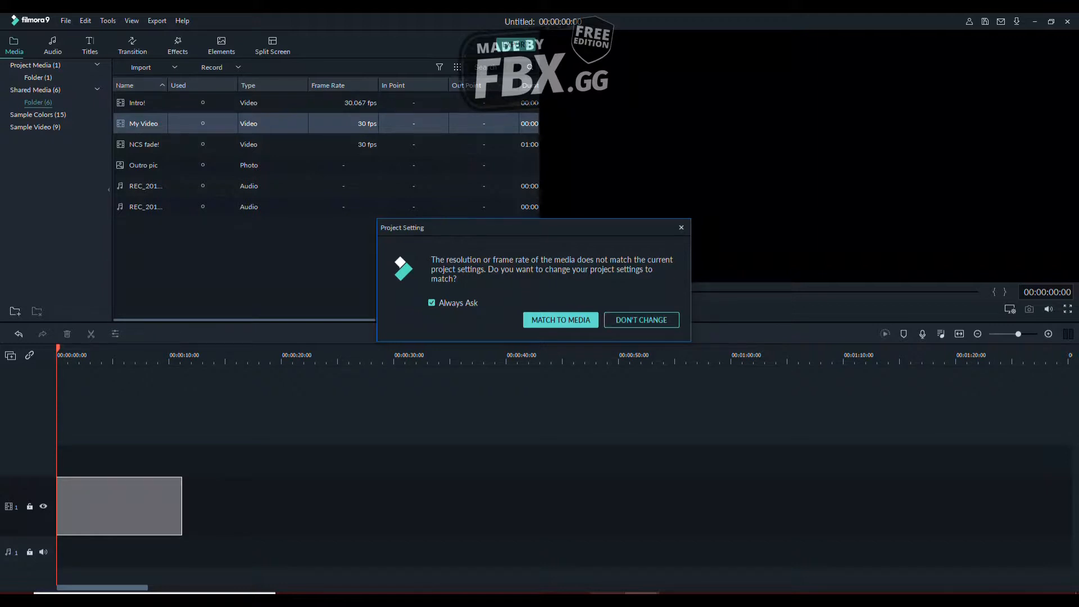
{"action": "left_click", "coordinate": [682, 227]}
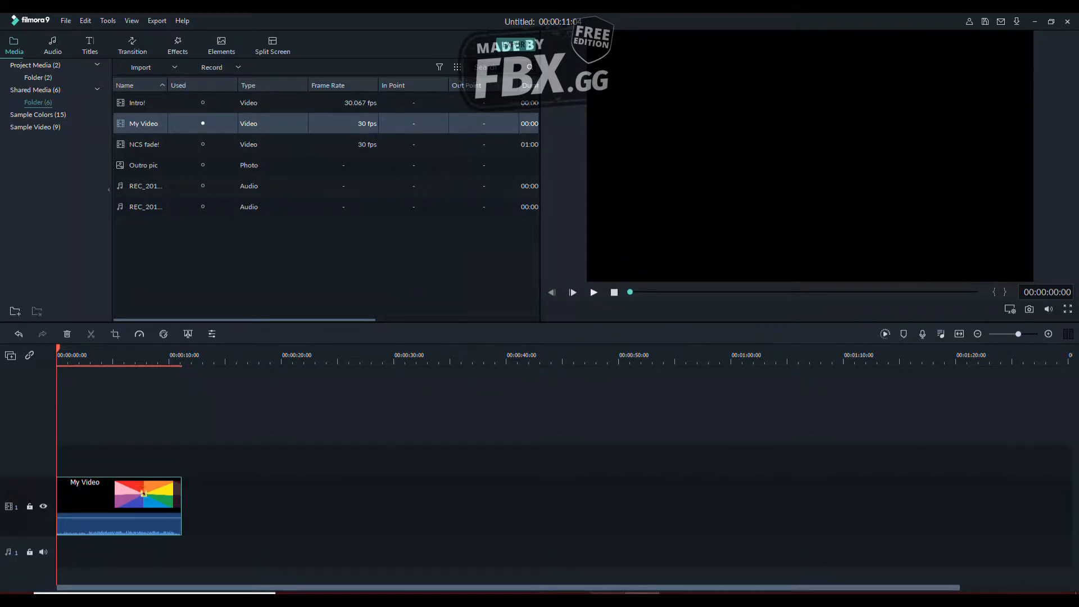
Play back the My Video intro clip on the timeline and return the playhead to the start
{"action": "key", "text": "space"}
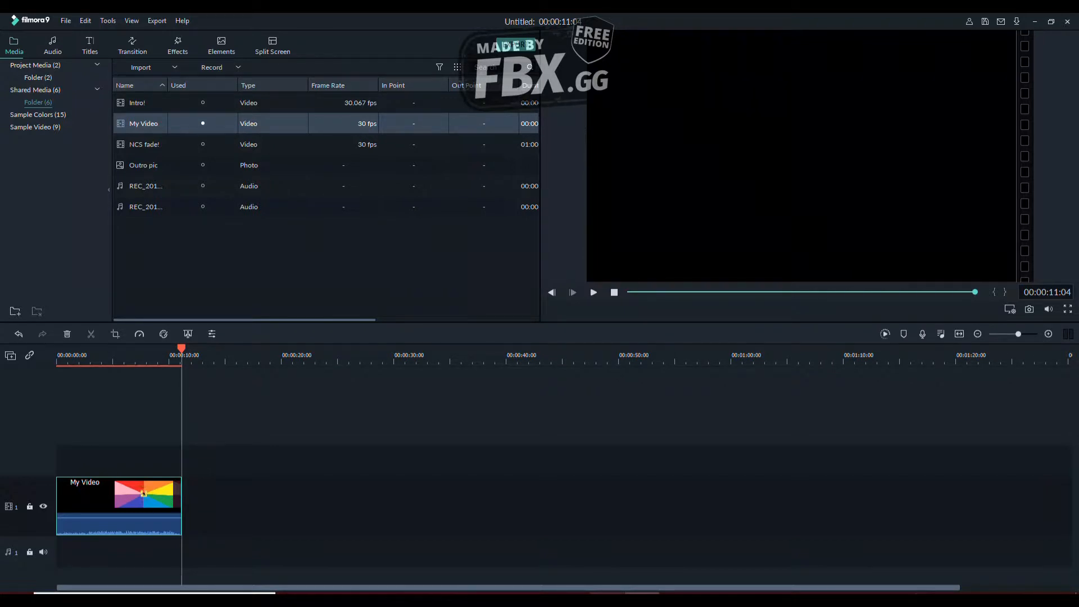
{"action": "scroll", "coordinate": [953, 573], "scroll_direction": "up", "scroll_amount": 4}
{"action": "left_click", "coordinate": [100, 355]}
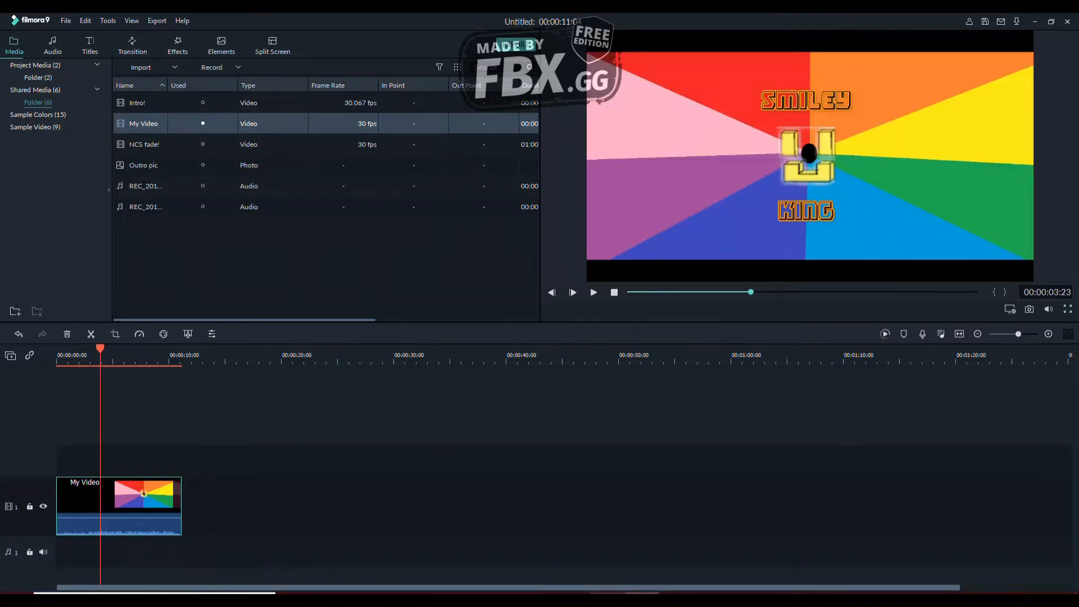
{"action": "left_click", "coordinate": [614, 292]}
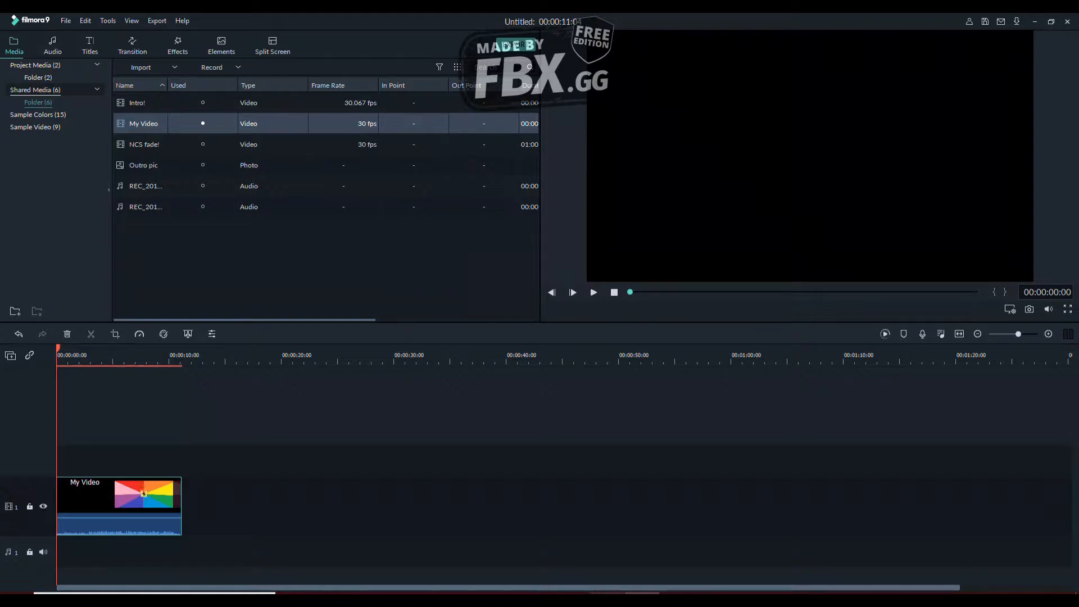
{"action": "left_click", "coordinate": [35, 90]}
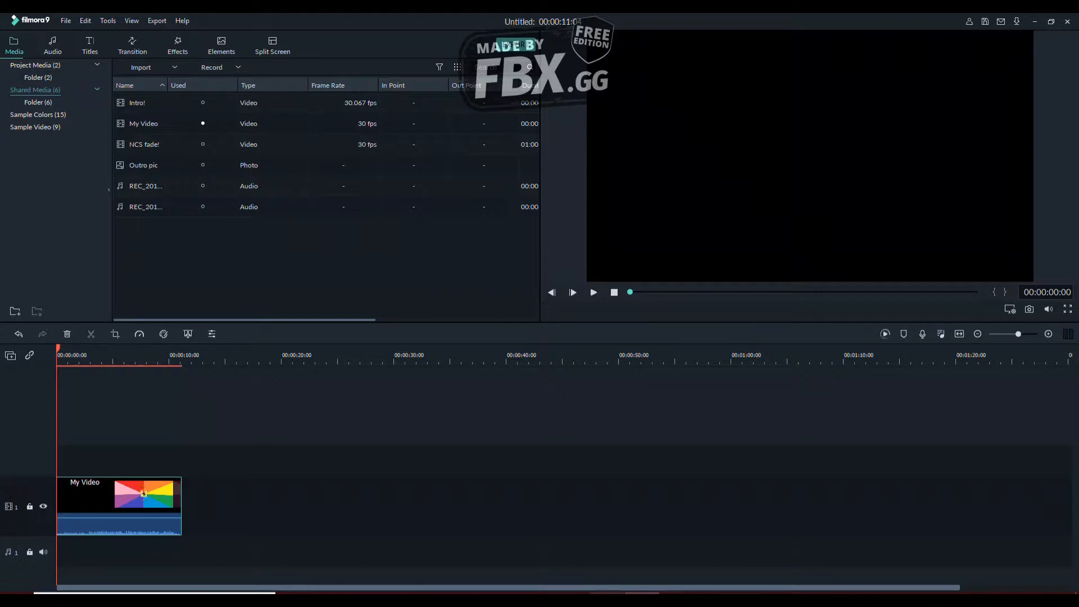
{"action": "key", "text": "XF86AudioRaiseVolume"}
{"action": "key", "text": "XF86AudioRaiseVolume"}
{"action": "key", "text": "XF86AudioRaiseVolume"}
{"action": "key", "text": "XF86AudioRaiseVolume"}
{"action": "key", "text": "space"}
{"action": "left_click", "coordinate": [614, 292]}
Add the Minecraft clip from the project media folder to video track 1 directly after My Video
{"action": "left_click", "coordinate": [38, 78]}
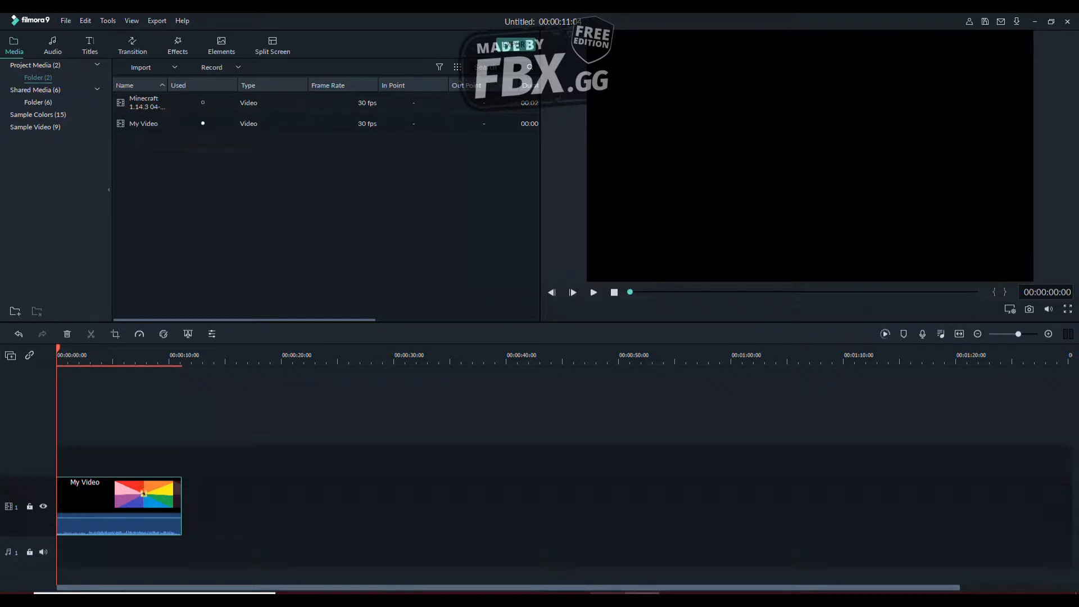
{"action": "left_click", "coordinate": [144, 102]}
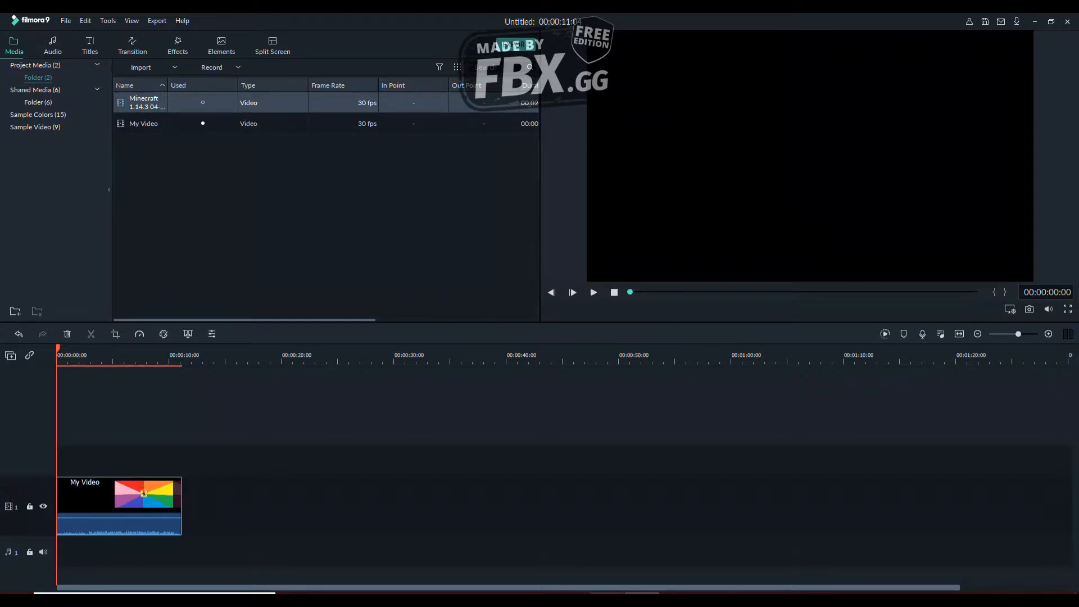
{"action": "left_click_drag", "start_coordinate": [143, 102], "coordinate": [181, 506]}
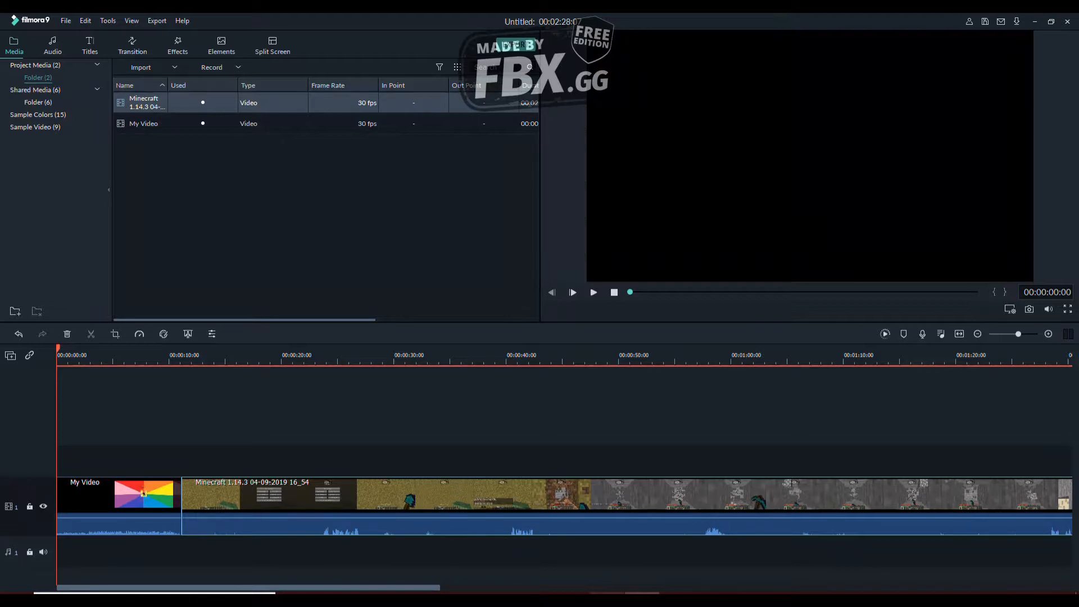
Search the transition library for "fade", clear the search and look through the full list of transitions
{"action": "left_click", "coordinate": [132, 46]}
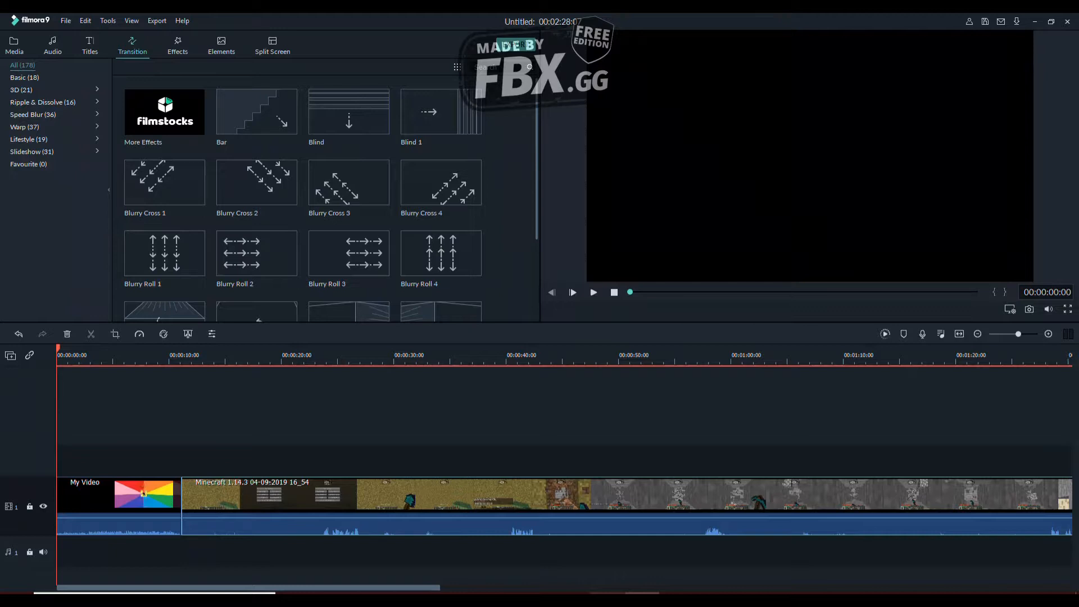
{"action": "type", "text": "fade"}
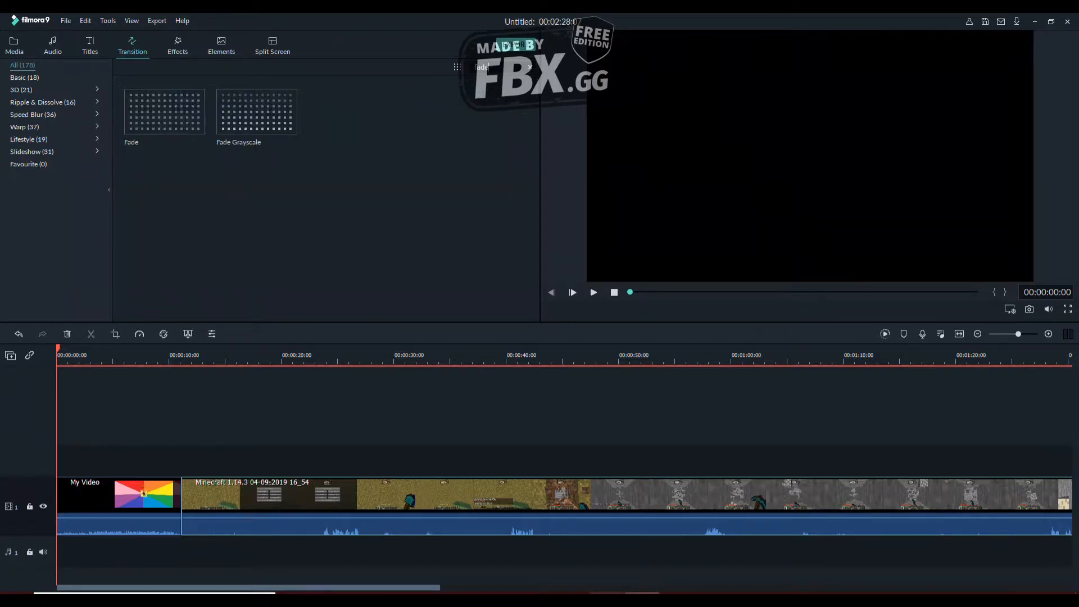
{"action": "key", "text": "BackSpace"}
{"action": "key", "text": "BackSpace"}
{"action": "key", "text": "BackSpace"}
{"action": "key", "text": "BackSpace"}
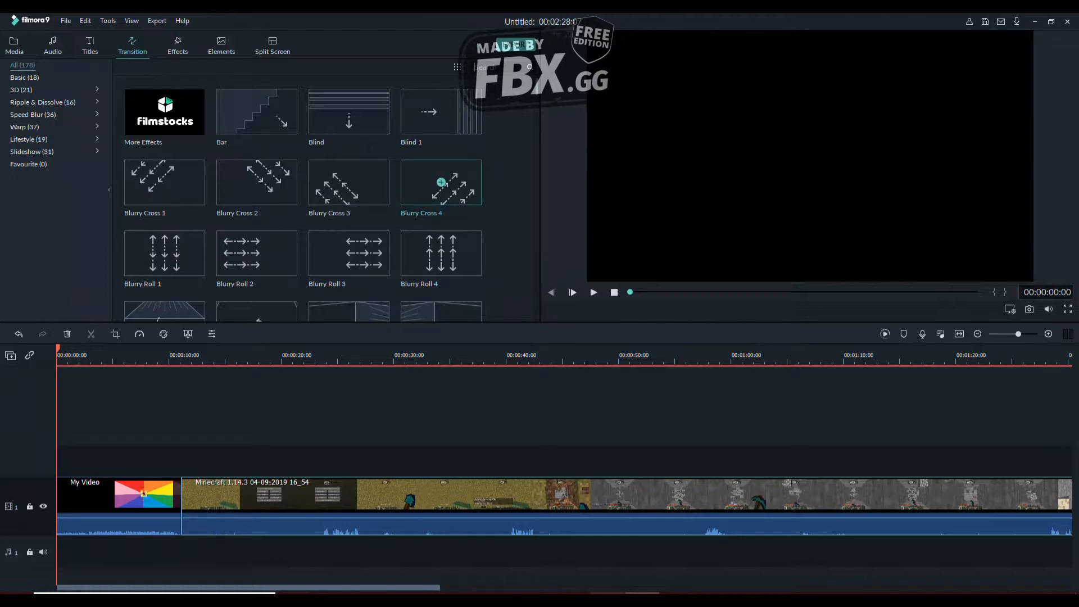
{"action": "scroll", "coordinate": [348, 258], "scroll_direction": "down", "scroll_amount": 15}
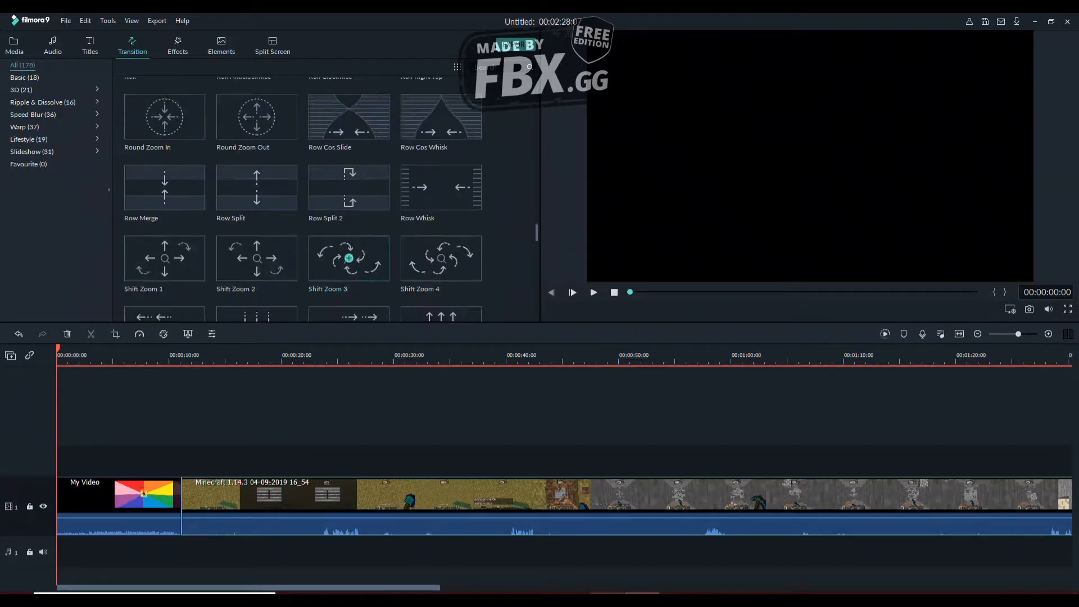
{"action": "scroll", "coordinate": [349, 252], "scroll_direction": "up", "scroll_amount": 15}
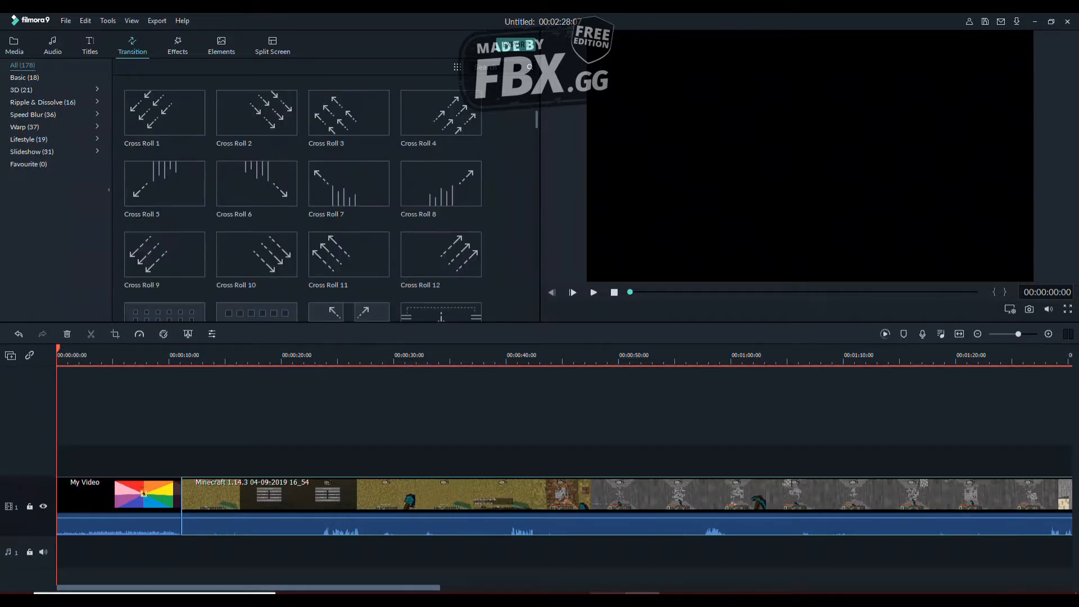
{"action": "scroll", "coordinate": [349, 252], "scroll_direction": "down", "scroll_amount": 5}
{"action": "scroll", "coordinate": [349, 252], "scroll_direction": "up", "scroll_amount": 5}
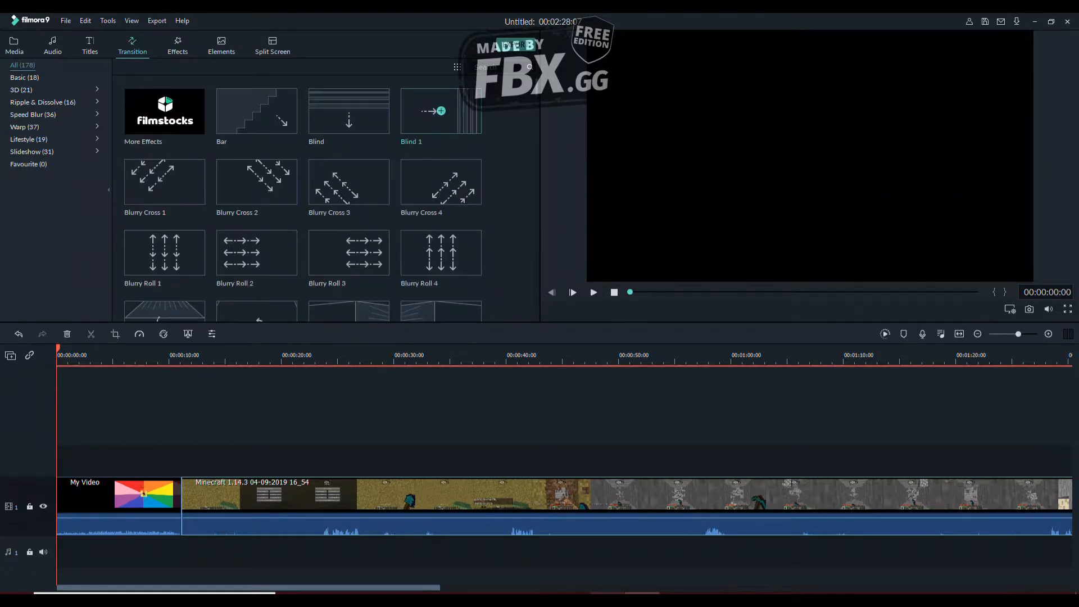
Find the Fade transition and place it over the cut between My Video and the Minecraft clip
{"action": "type", "text": "fade"}
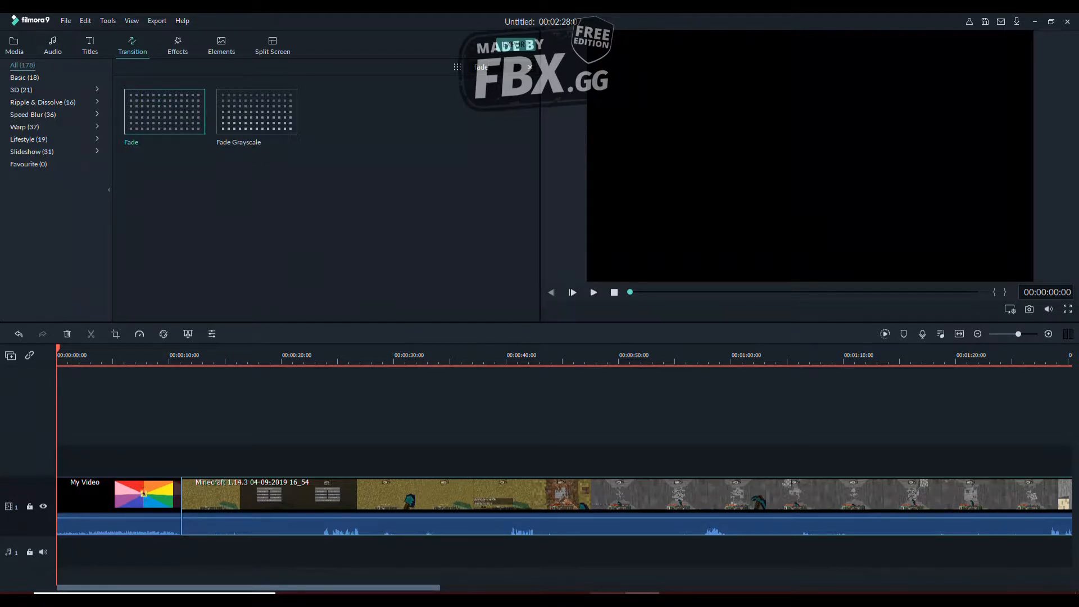
{"action": "left_click_drag", "start_coordinate": [164, 111], "coordinate": [193, 504]}
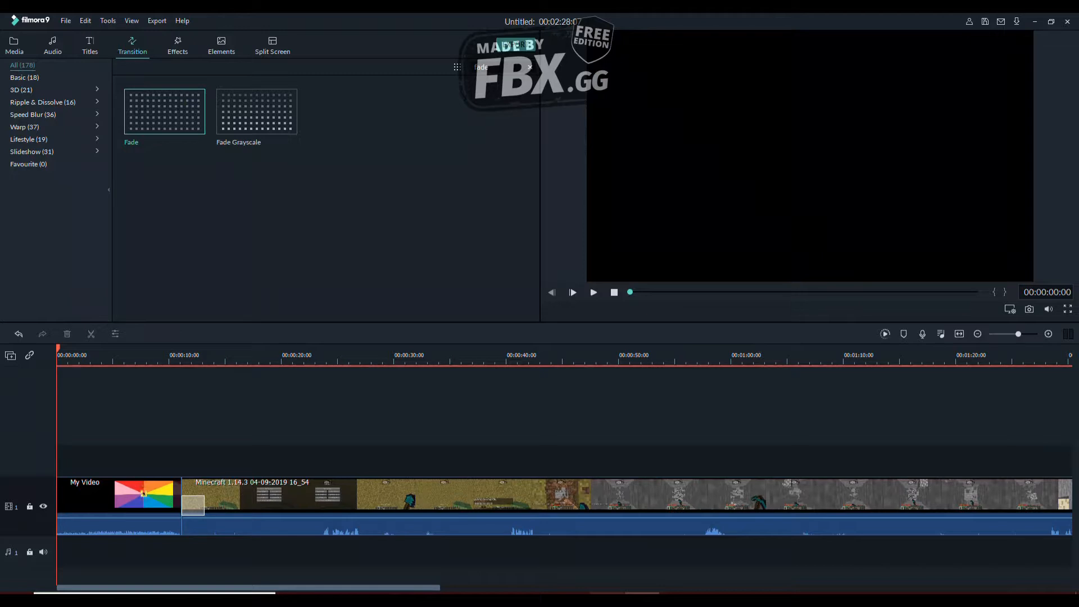
{"action": "left_click_drag", "start_coordinate": [193, 504], "coordinate": [182, 504]}
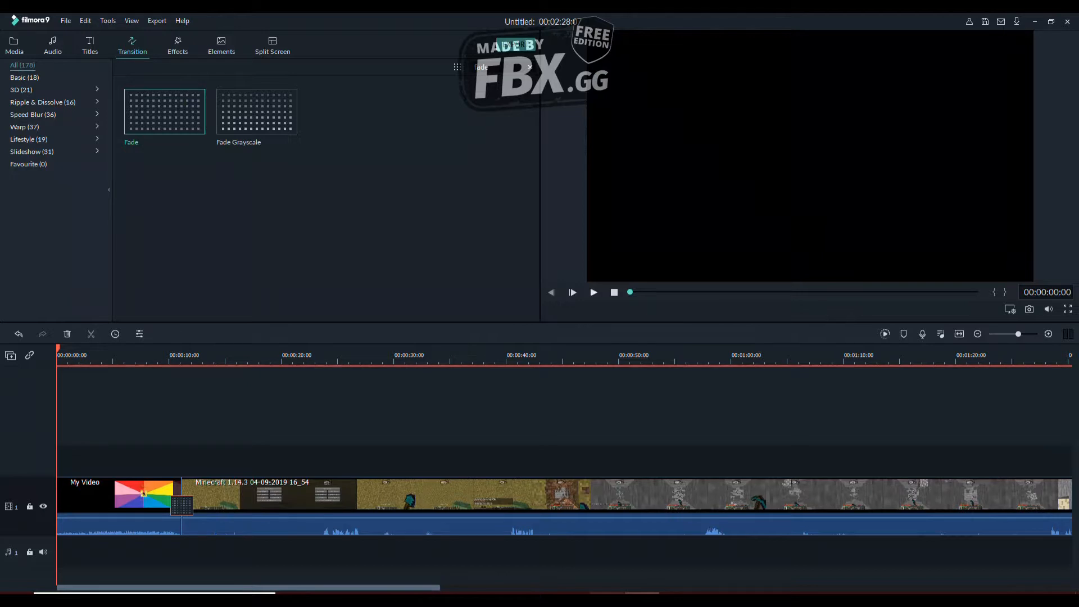
Play the timeline through the fade and into the Minecraft clip to find where the footage should begin
{"action": "left_click", "coordinate": [594, 292]}
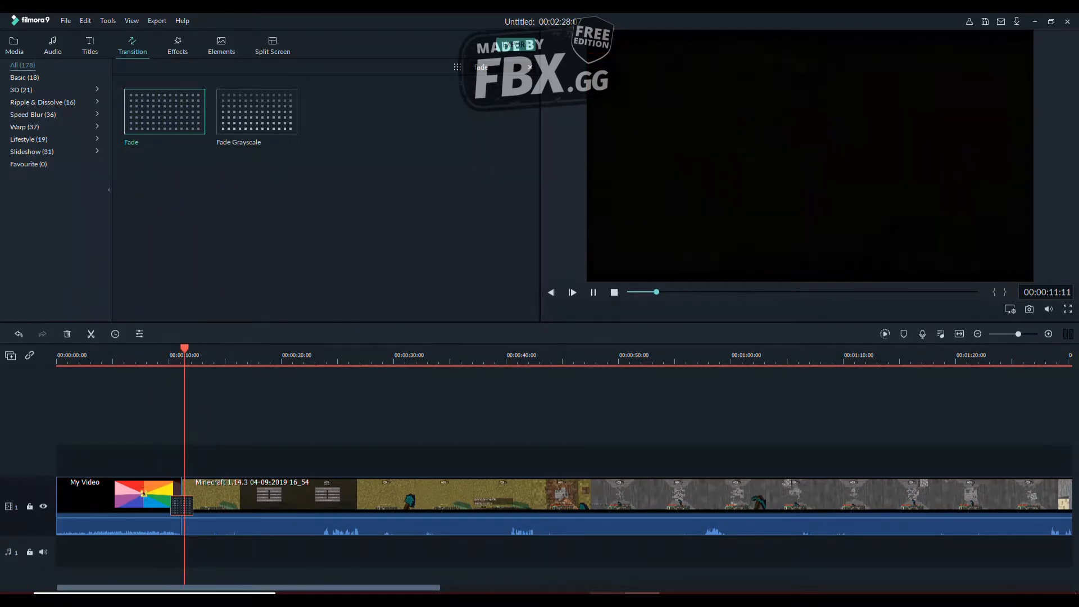
{"action": "key", "text": "space"}
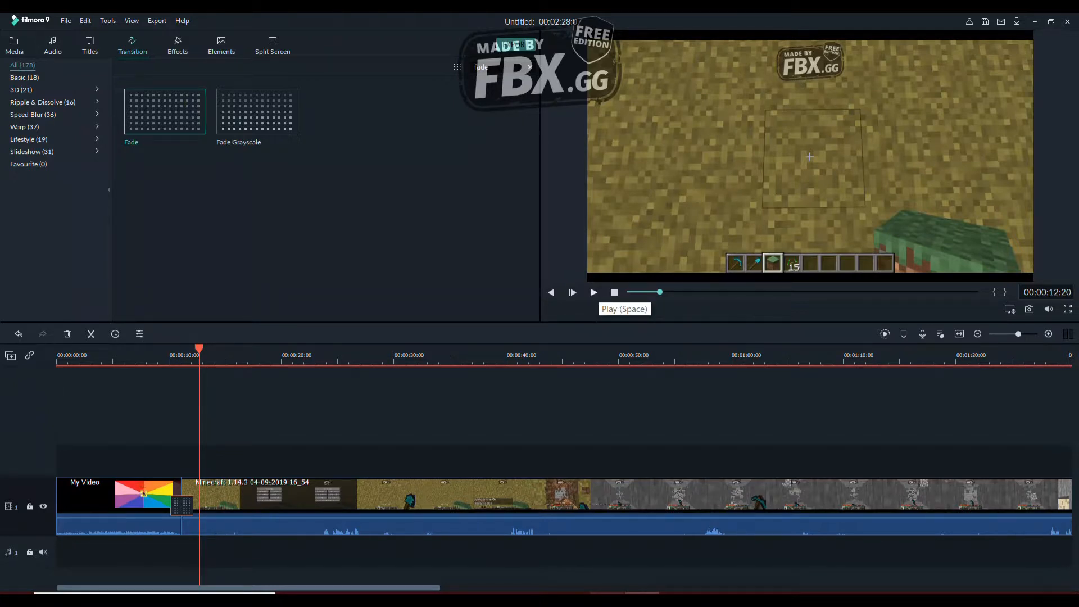
{"action": "left_click", "coordinate": [594, 292]}
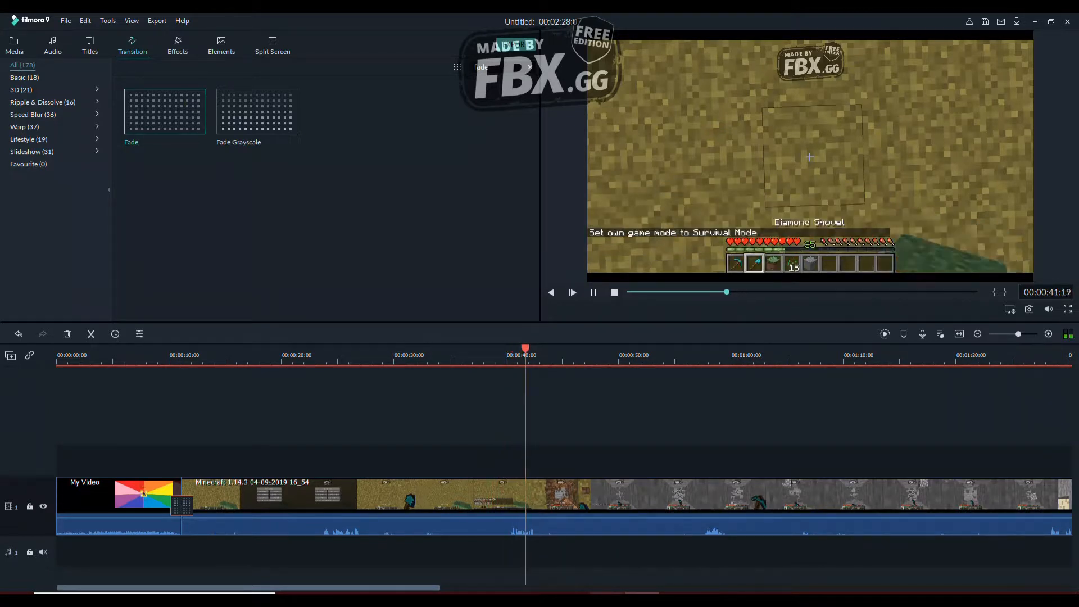
{"action": "key", "text": "space"}
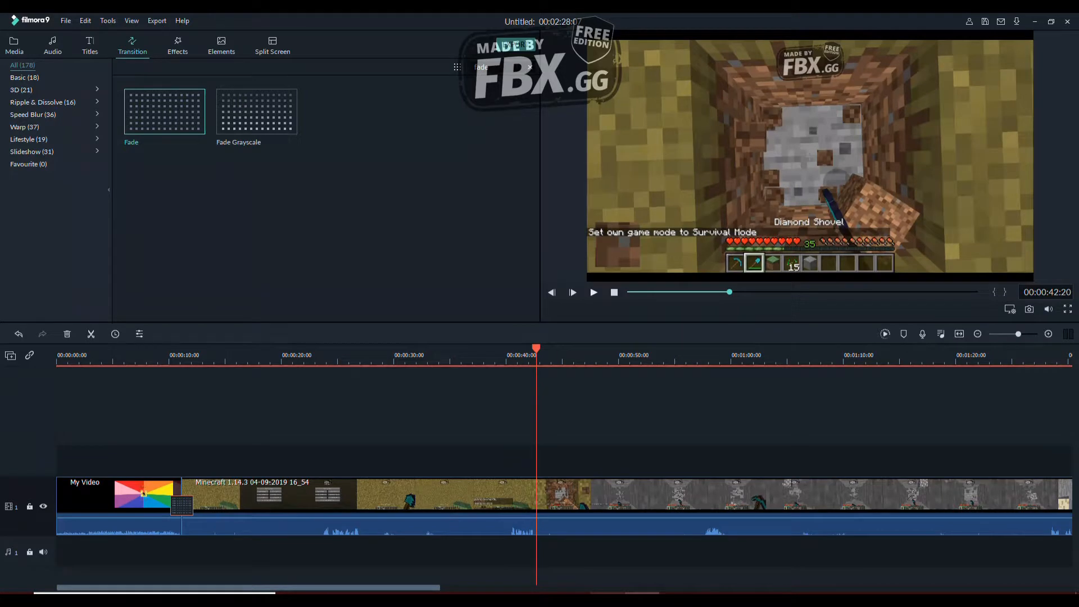
Split the Minecraft clip at 00:00:40:02 and delete the part before the split
{"action": "left_click_drag", "start_coordinate": [536, 349], "coordinate": [506, 349]}
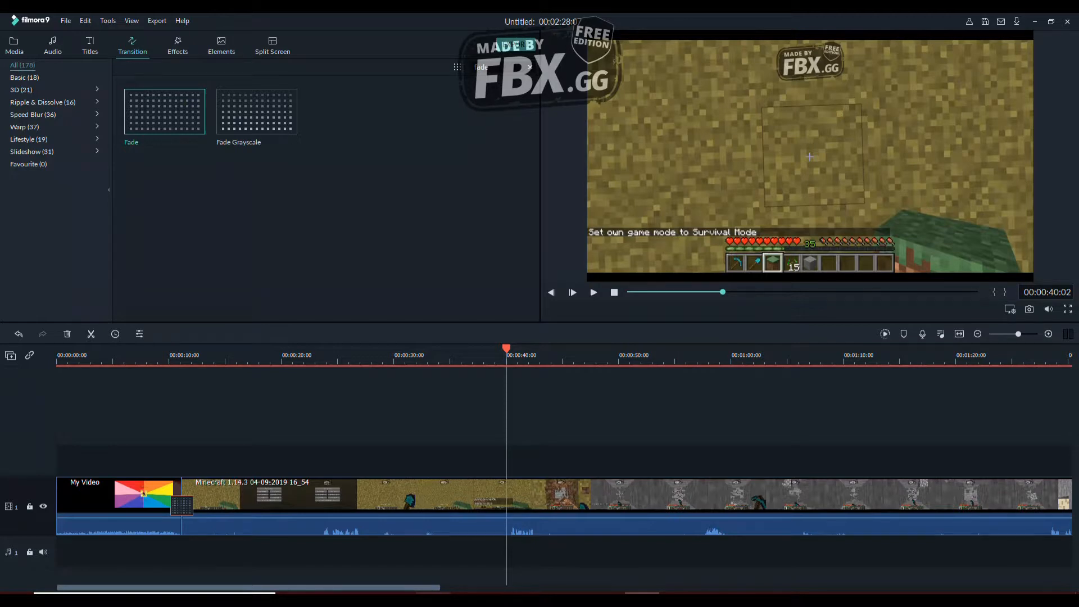
{"action": "key", "text": "ctrl+b"}
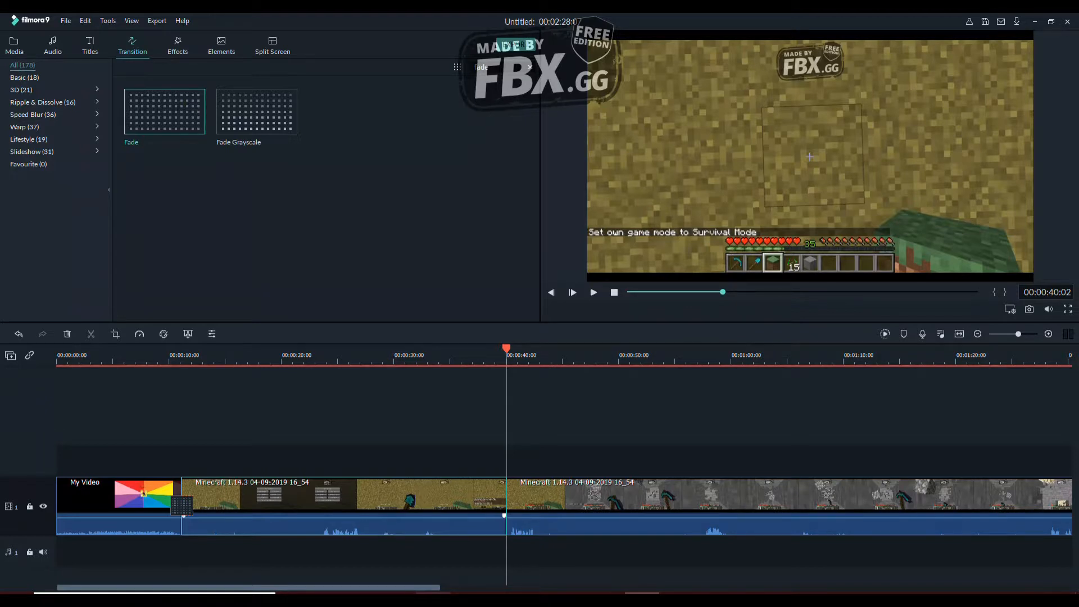
{"action": "right_click", "coordinate": [313, 490]}
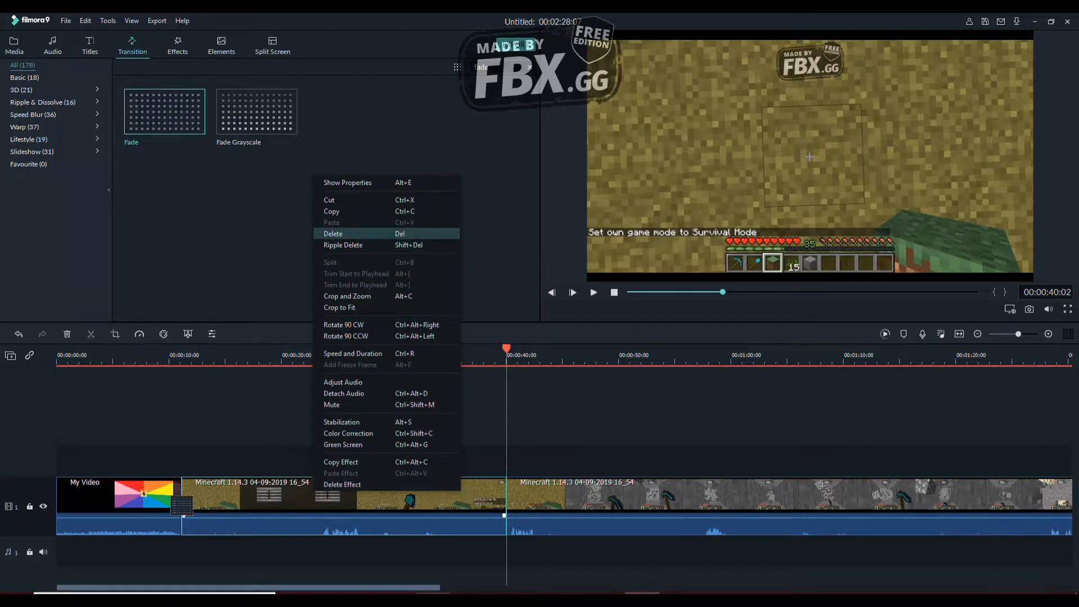
{"action": "left_click", "coordinate": [337, 233]}
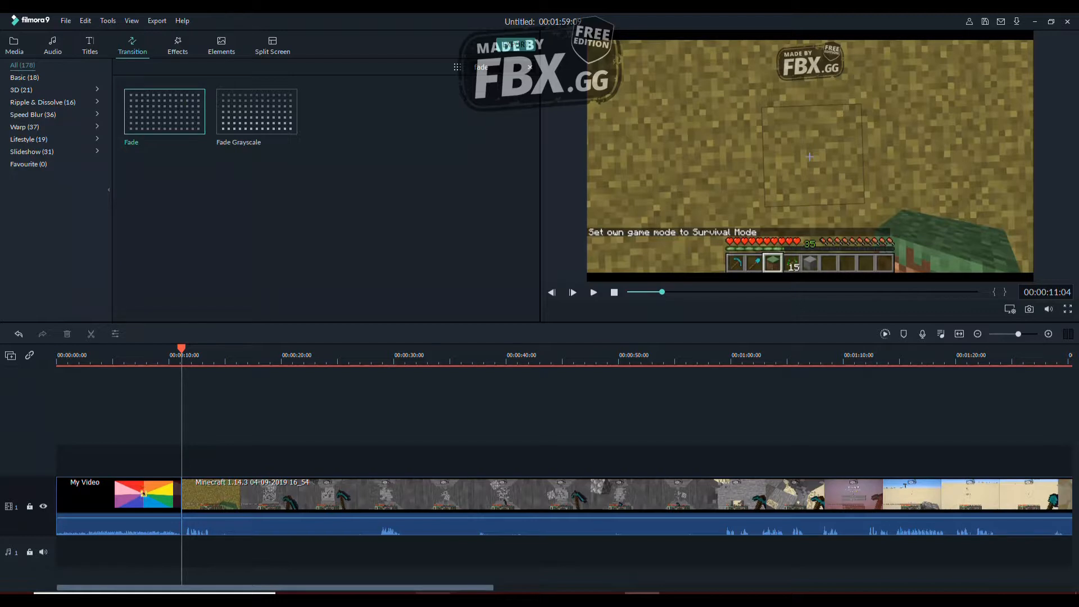
Apply the Fade transition again between My Video and the trimmed Minecraft clip
{"action": "key", "text": "Right"}
{"action": "key", "text": "Right"}
{"action": "key", "text": "Right"}
{"action": "key", "text": "Right"}
{"action": "key", "text": "shift+Left"}
{"action": "key", "text": "Right"}
{"action": "key", "text": "Right"}
{"action": "key", "text": "Right"}
{"action": "key", "text": "Right"}
{"action": "key", "text": "shift+Right"}
{"action": "key", "text": "Right"}
{"action": "mouse_move", "coordinate": [165, 111]}
{"action": "left_click_drag", "start_coordinate": [165, 111], "coordinate": [185, 506]}
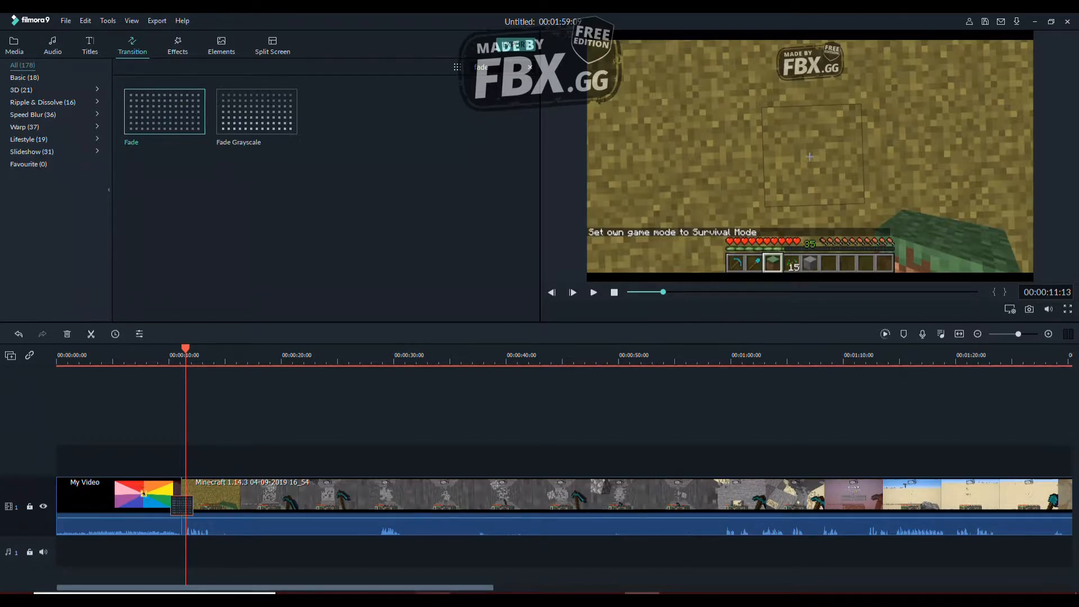
Play the timeline from 00:00:10:00 to review the fade into the trimmed Minecraft clip
{"action": "left_click_drag", "start_coordinate": [186, 349], "coordinate": [169, 349]}
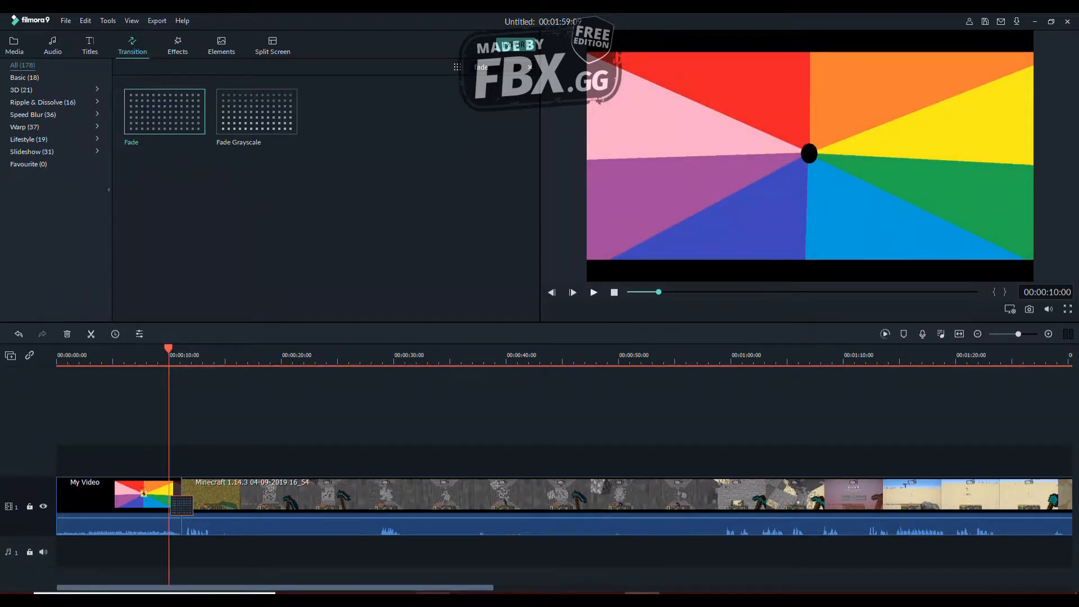
{"action": "left_click", "coordinate": [593, 292]}
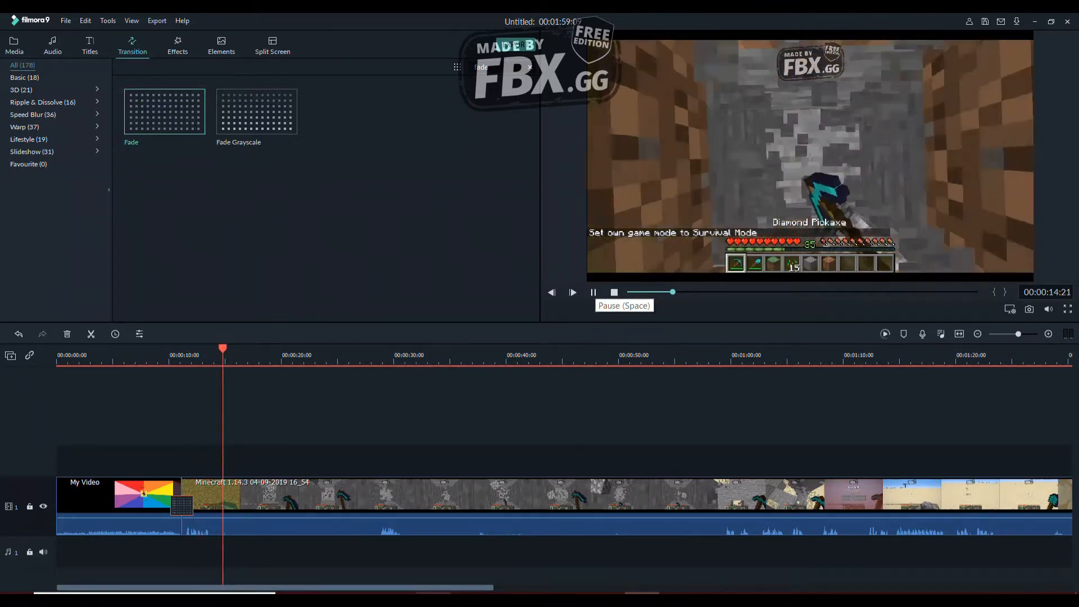
Play through the mining footage and split the Minecraft clip at 00:00:31:00
{"action": "left_click", "coordinate": [594, 293]}
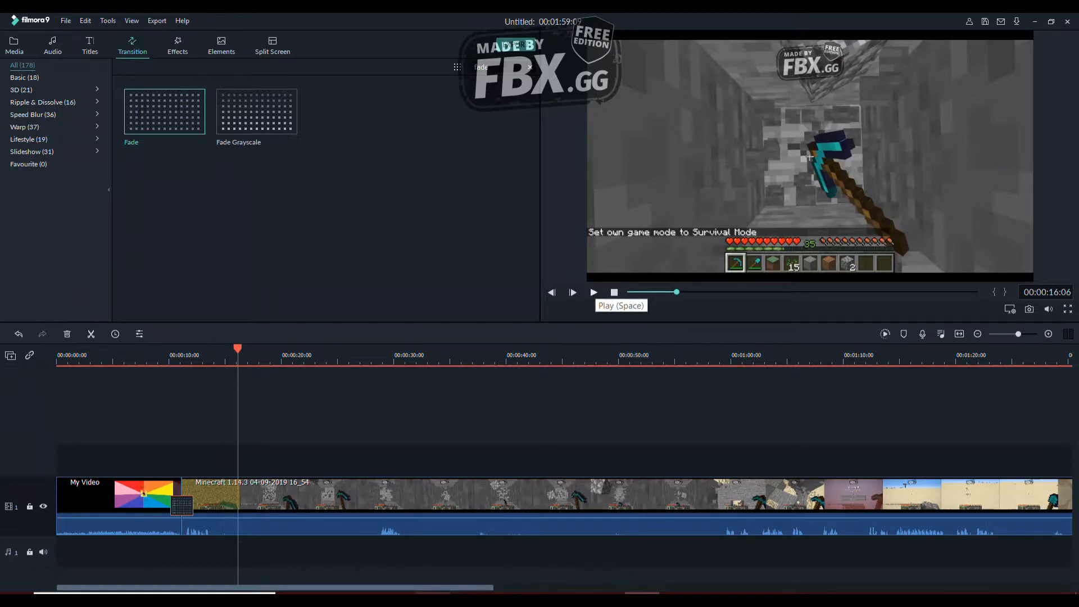
{"action": "left_click", "coordinate": [594, 292]}
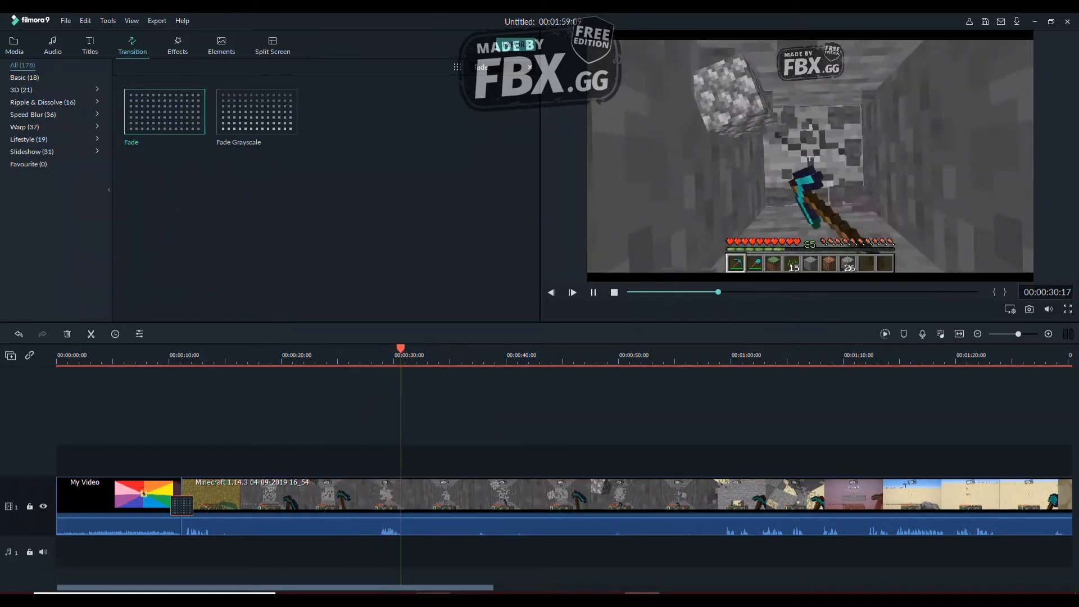
{"action": "key", "text": "space"}
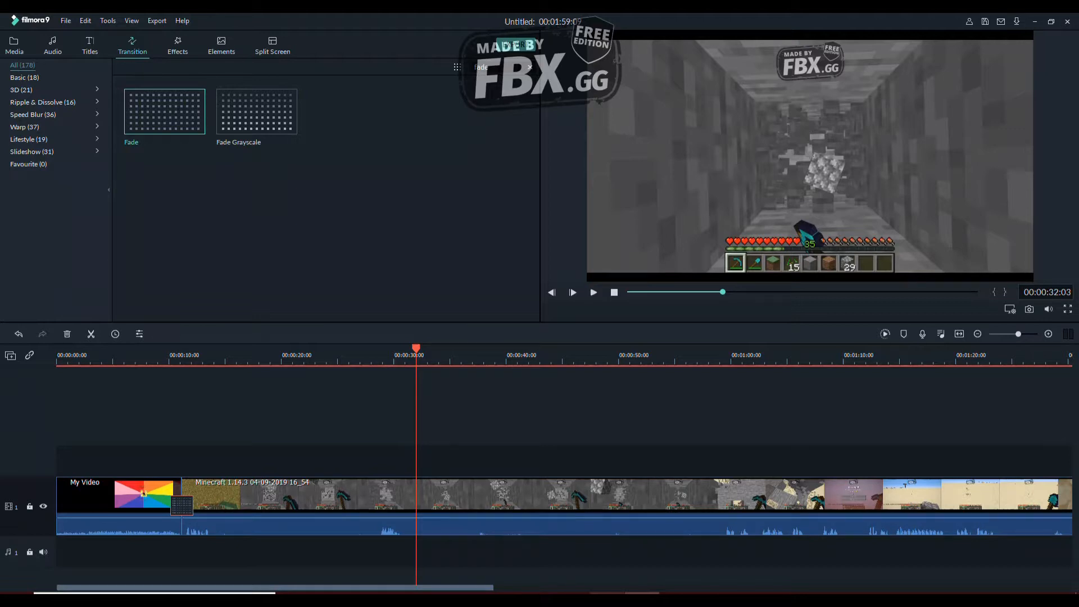
{"action": "left_click_drag", "start_coordinate": [416, 349], "coordinate": [404, 349]}
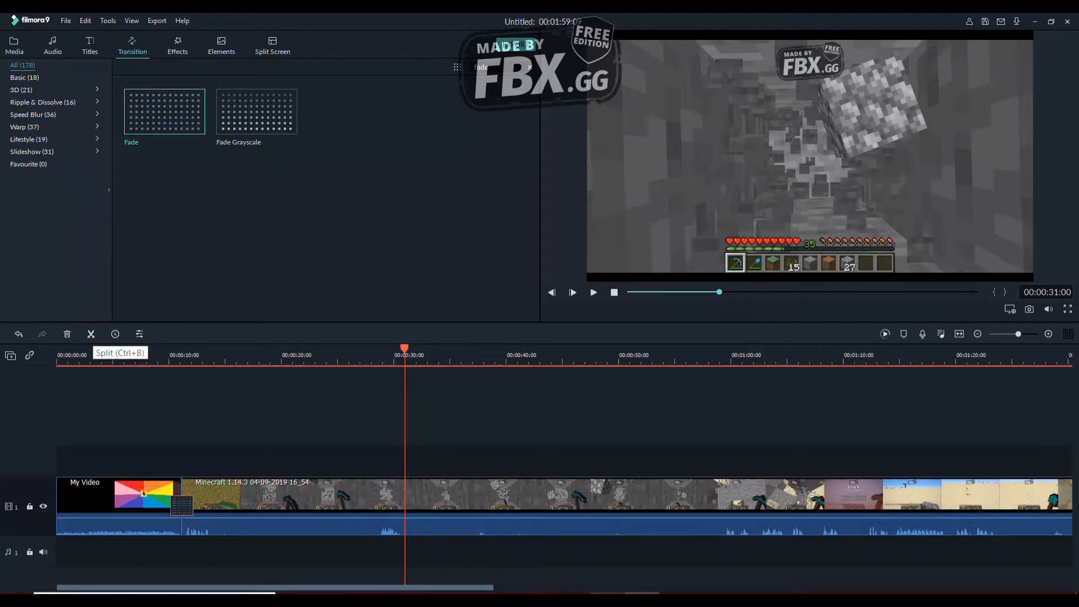
{"action": "key", "text": "ctrl+b"}
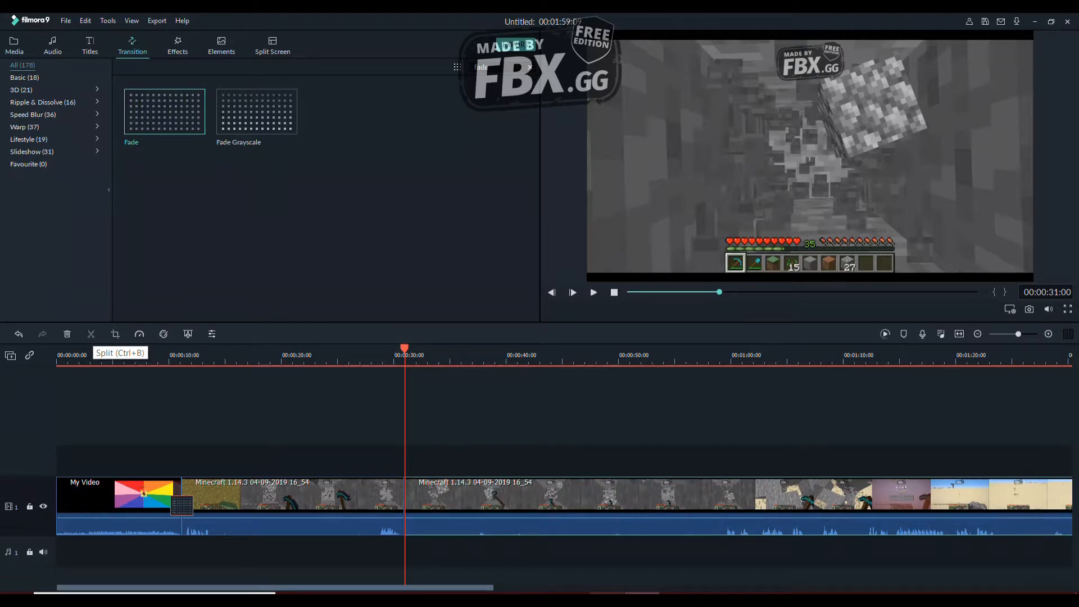
Split the Minecraft clip again at 00:00:55:18 and delete the segment between 00:00:31:00 and that split
{"action": "left_click_drag", "start_coordinate": [405, 349], "coordinate": [444, 349]}
{"action": "left_click", "coordinate": [593, 292]}
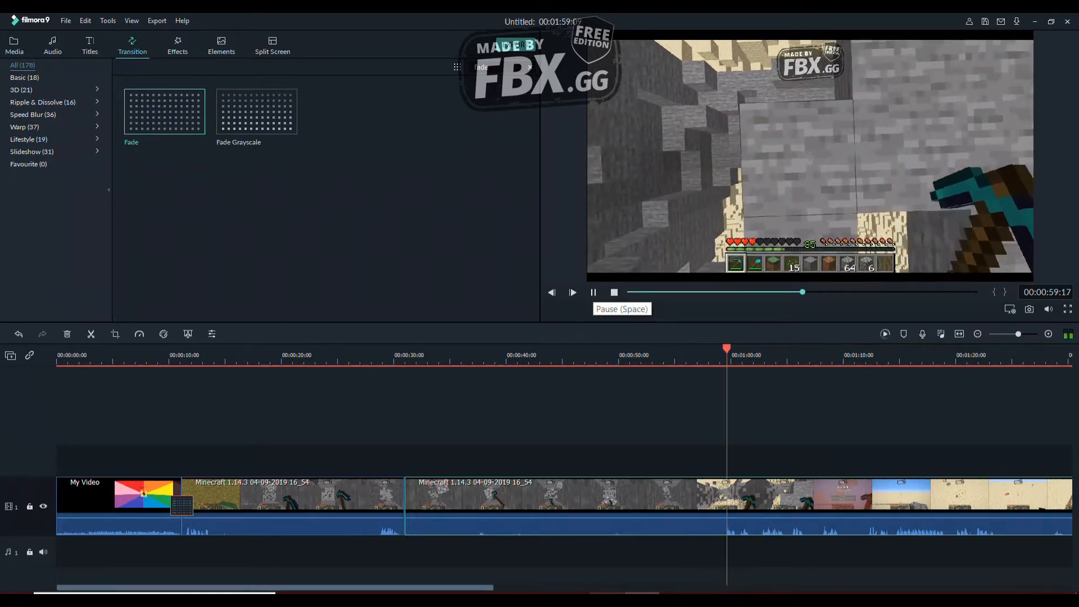
{"action": "left_click", "coordinate": [593, 293]}
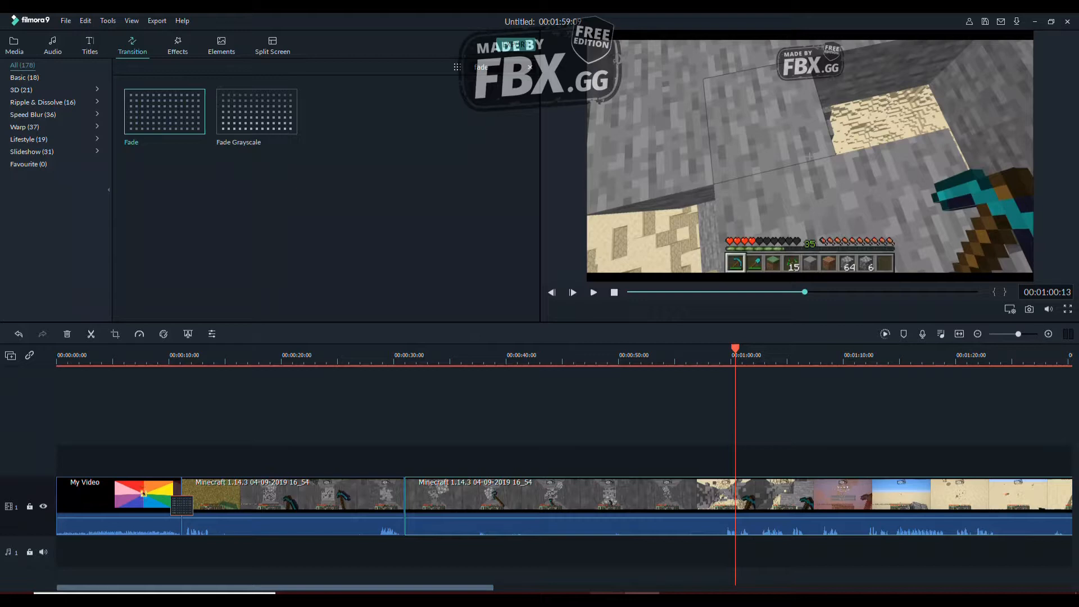
{"action": "left_click_drag", "start_coordinate": [735, 348], "coordinate": [682, 348]}
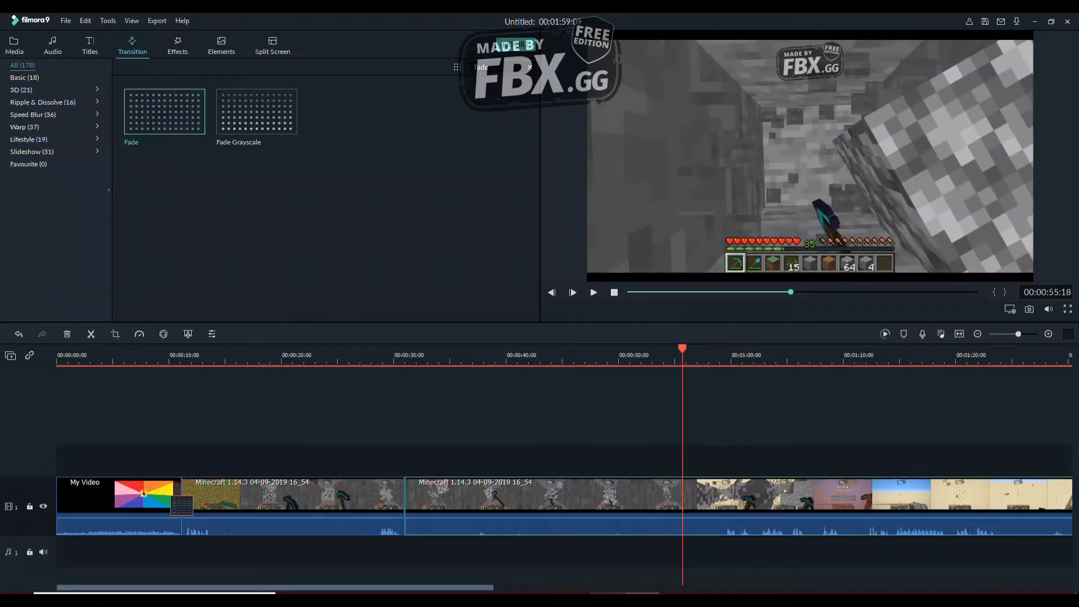
{"action": "key", "text": "ctrl+b"}
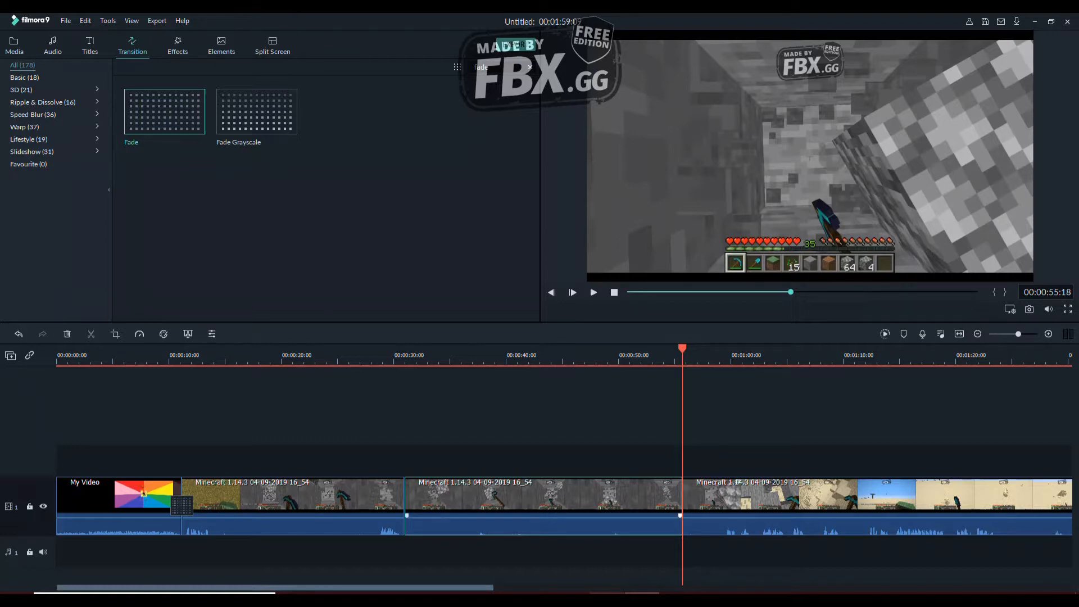
{"action": "right_click", "coordinate": [489, 495]}
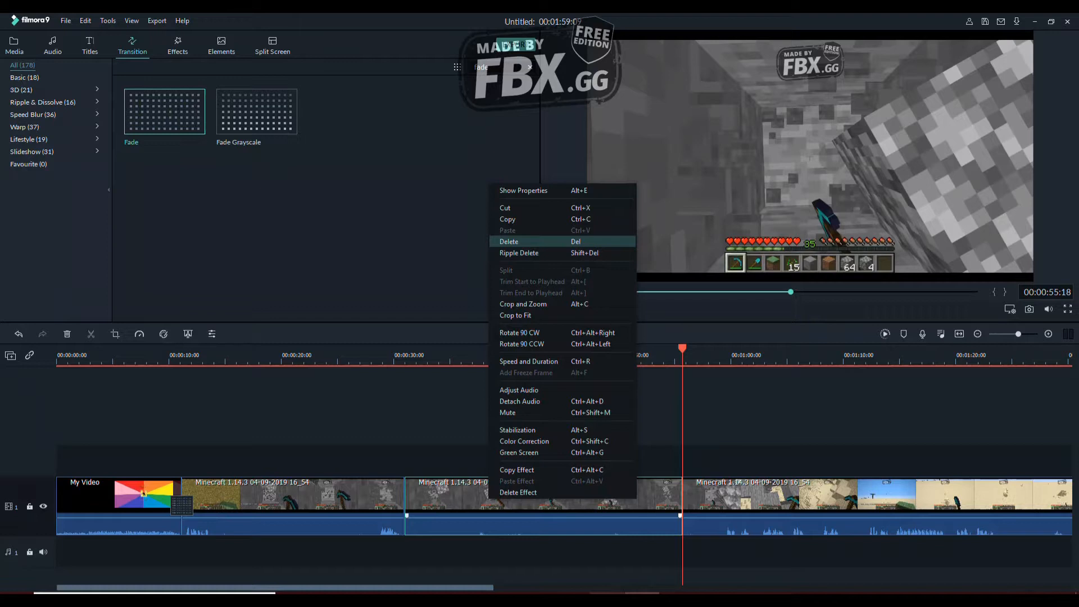
{"action": "left_click", "coordinate": [508, 241]}
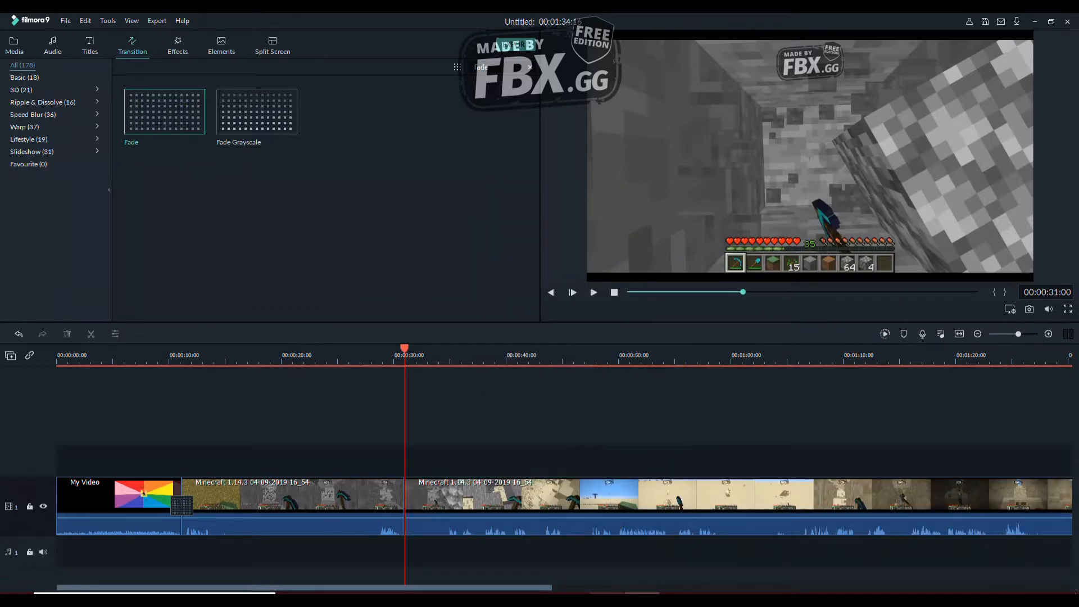
Play the timeline from 00:00:30:02 across the cut between the two Minecraft clips to check the join
{"action": "mouse_move", "coordinate": [404, 348]}
{"action": "left_mouse_down"}
{"action": "mouse_move", "coordinate": [382, 348]}
{"action": "mouse_move", "coordinate": [394, 348]}
{"action": "left_mouse_up"}
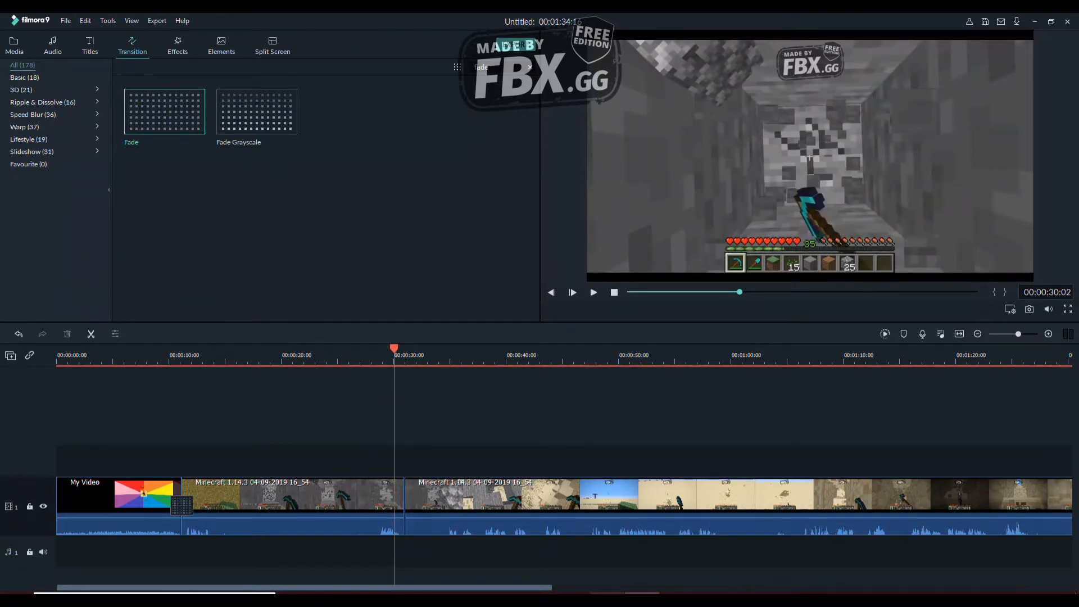
{"action": "left_click", "coordinate": [594, 292]}
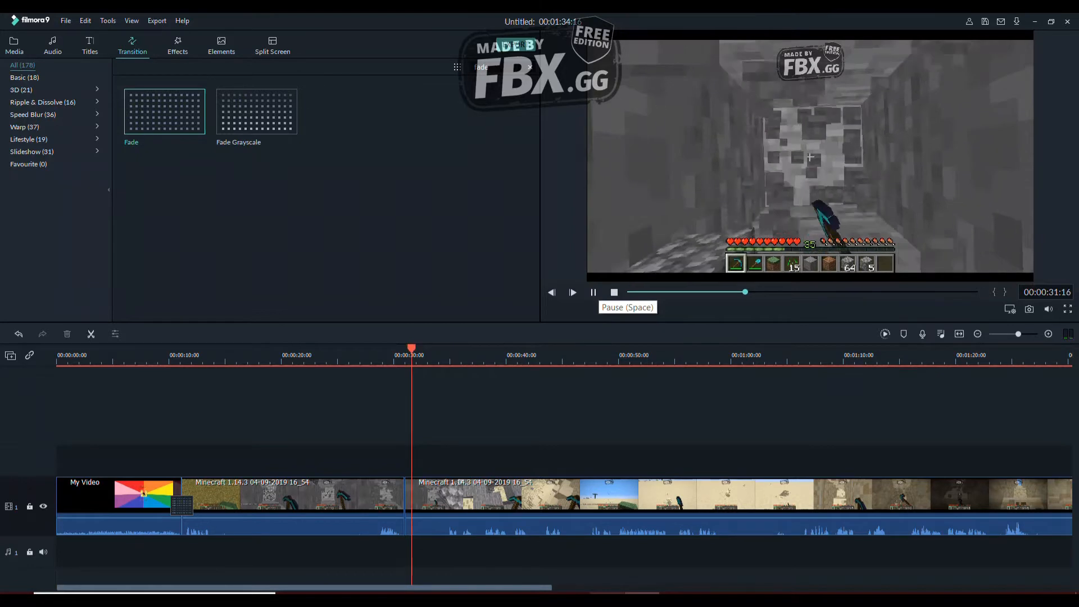
{"action": "left_click", "coordinate": [613, 293]}
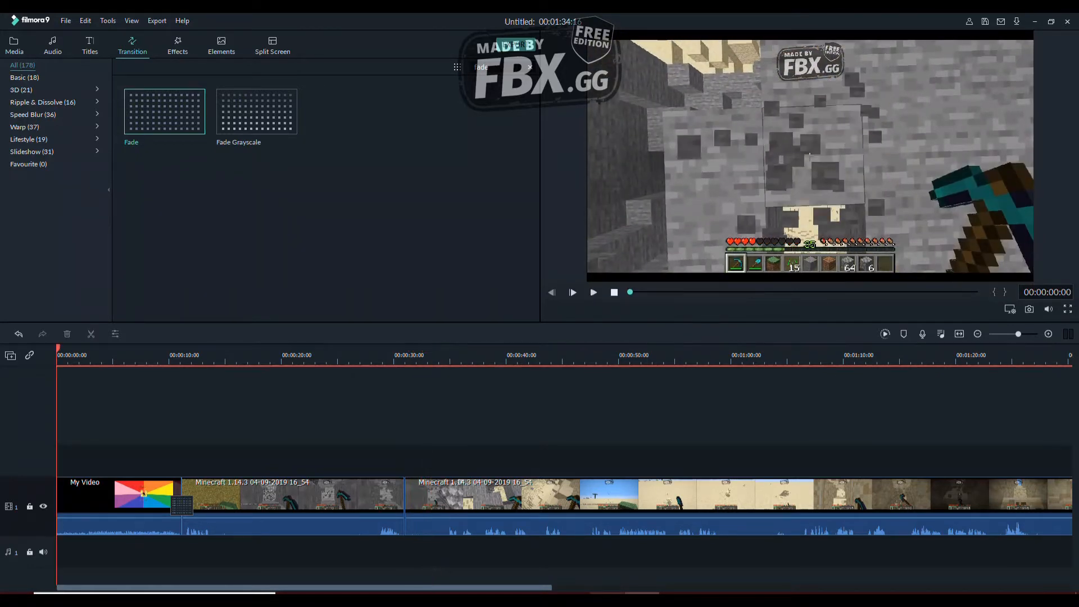
{"action": "left_click", "coordinate": [409, 355]}
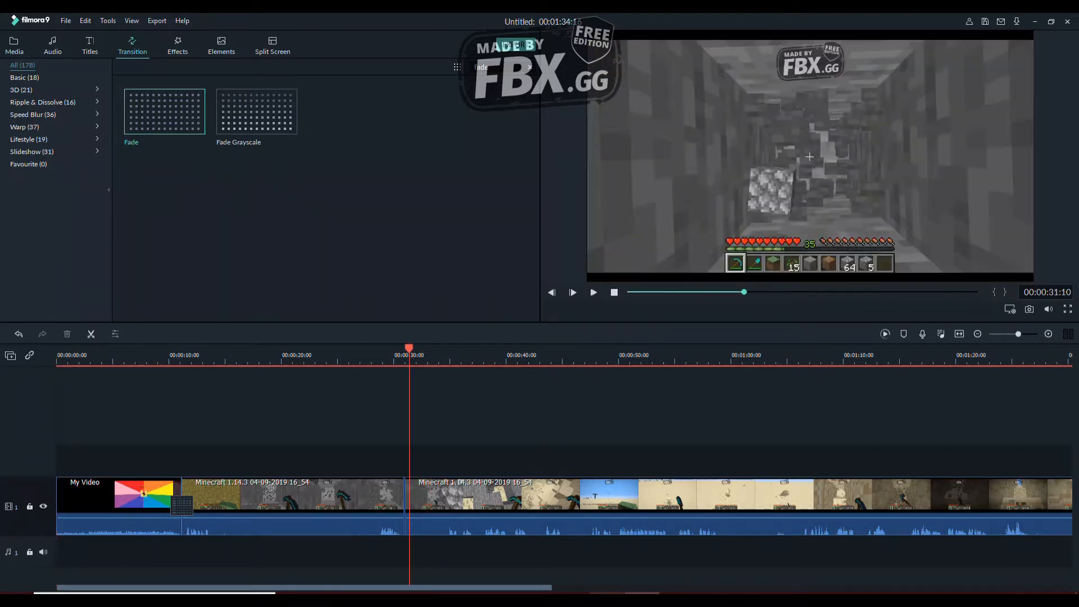
{"action": "left_click_drag", "start_coordinate": [409, 349], "coordinate": [400, 348]}
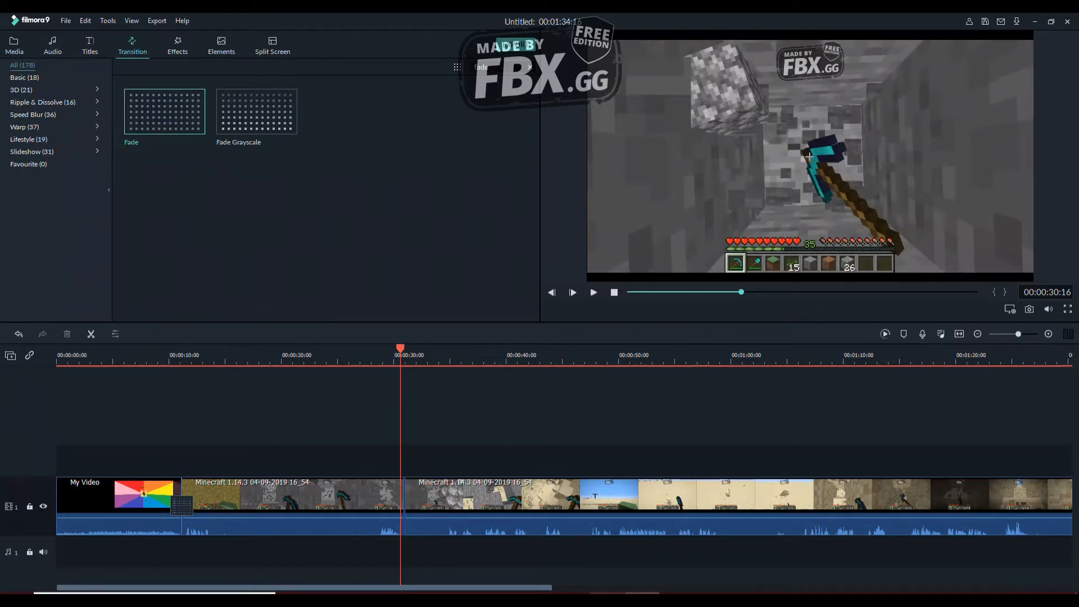
Apply the Fade transition at the cut between the two Minecraft clips at 00:00:31:00
{"action": "mouse_move", "coordinate": [164, 111]}
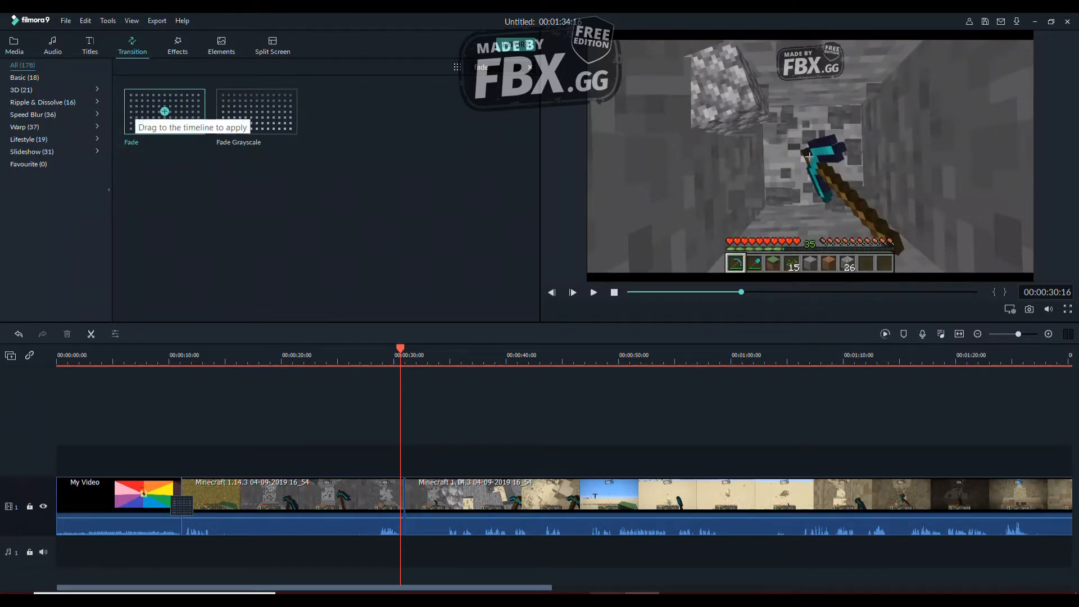
{"action": "left_click_drag", "start_coordinate": [181, 505], "coordinate": [400, 504]}
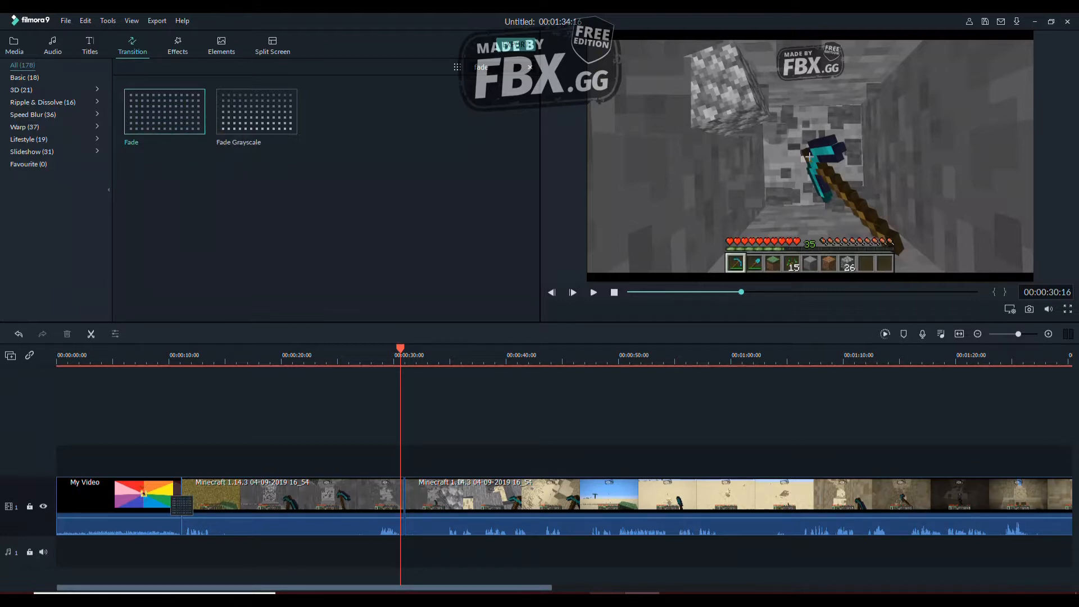
{"action": "mouse_move", "coordinate": [165, 111]}
{"action": "left_click_drag", "start_coordinate": [165, 112], "coordinate": [405, 505]}
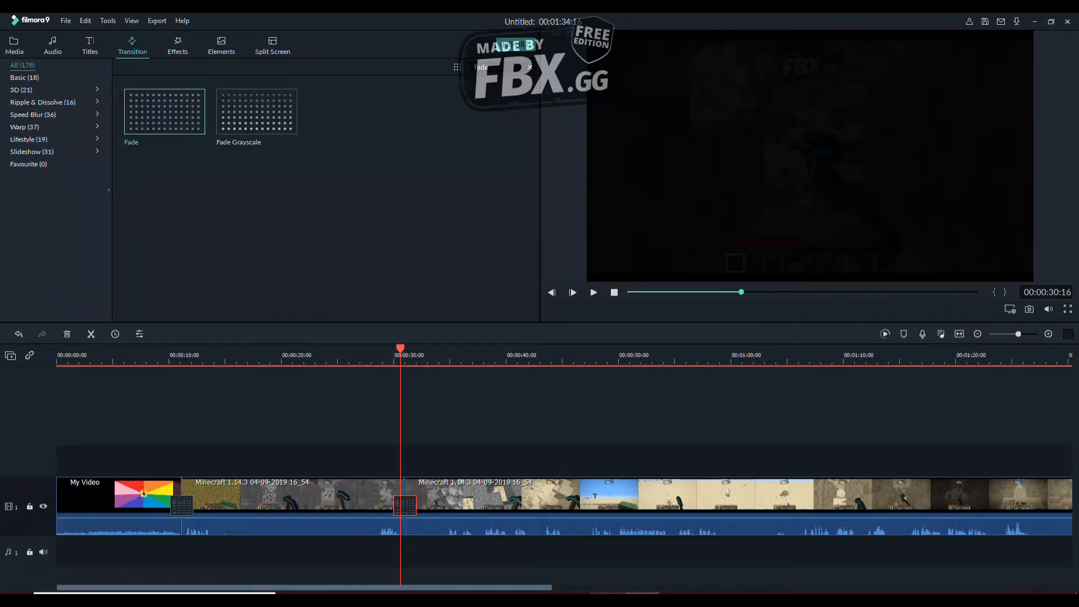
Play the timeline from 00:00:28:20 to review the fade between the two Minecraft clips
{"action": "left_click_drag", "start_coordinate": [400, 348], "coordinate": [380, 348]}
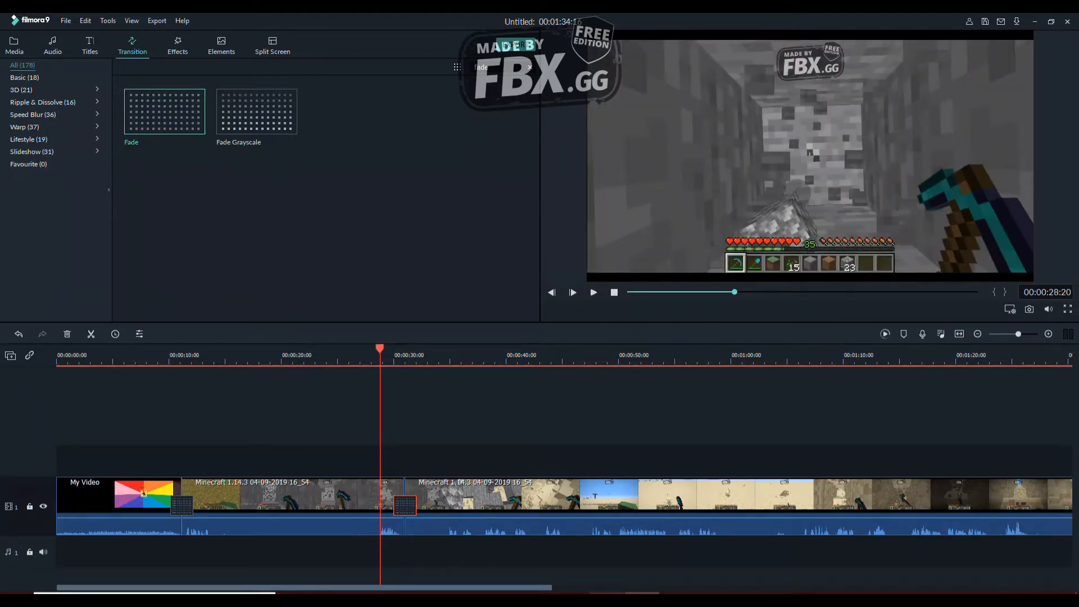
{"action": "left_click", "coordinate": [593, 292]}
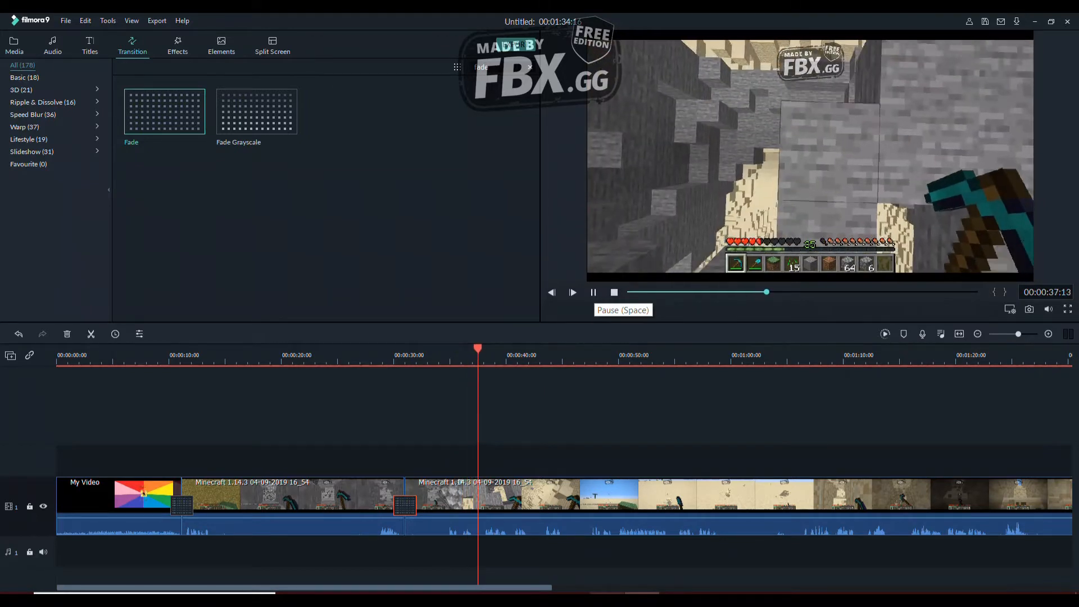
{"action": "left_click", "coordinate": [593, 292]}
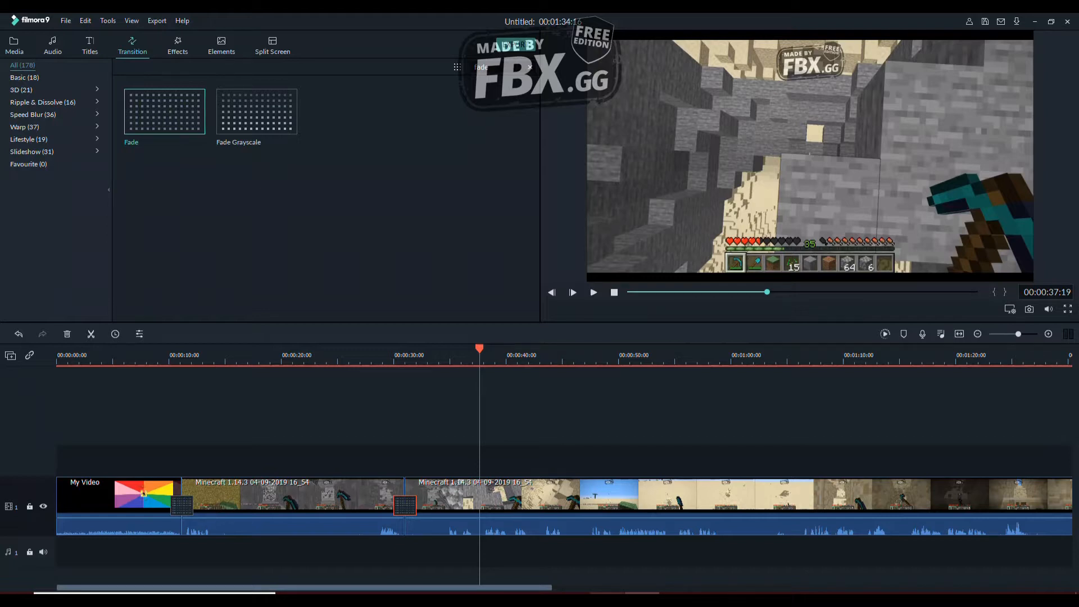
Play the second Minecraft clip from 00:00:37:19 into the desert footage to find a spot for on-screen text
{"action": "scroll", "coordinate": [564, 494], "scroll_direction": "right", "scroll_amount": 3}
{"action": "scroll", "coordinate": [564, 495], "scroll_direction": "left", "scroll_amount": 2}
{"action": "scroll", "coordinate": [564, 494], "scroll_direction": "right", "scroll_amount": 1}
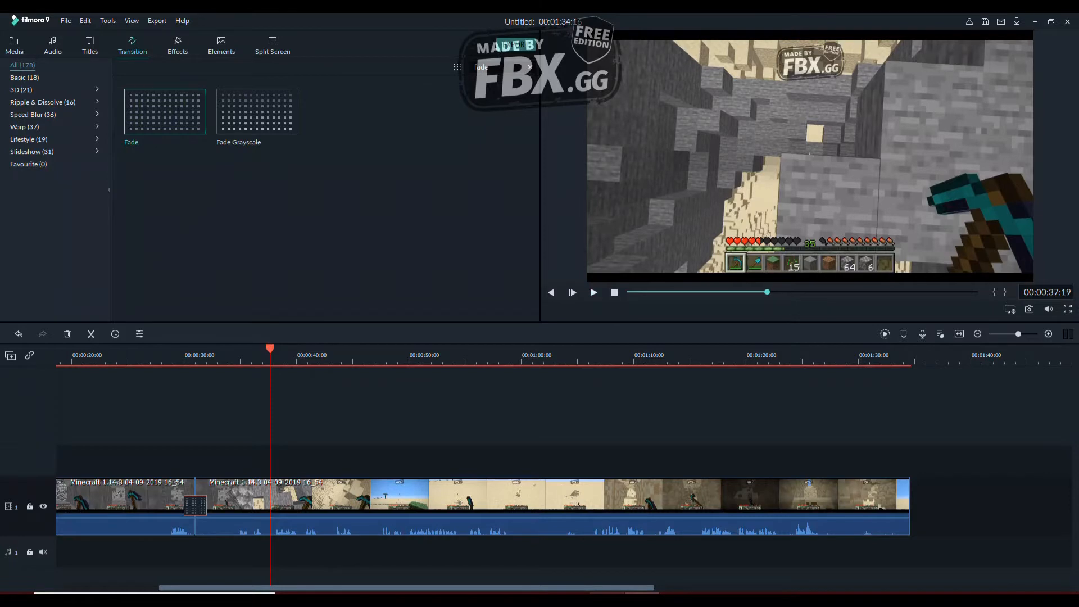
{"action": "left_click", "coordinate": [593, 292]}
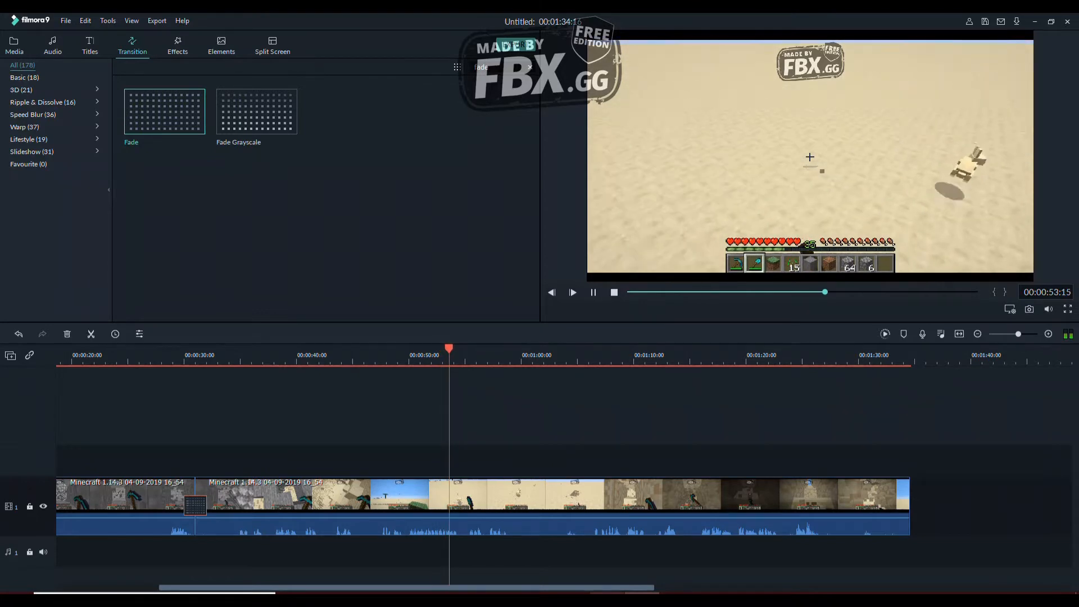
{"action": "key", "text": "space"}
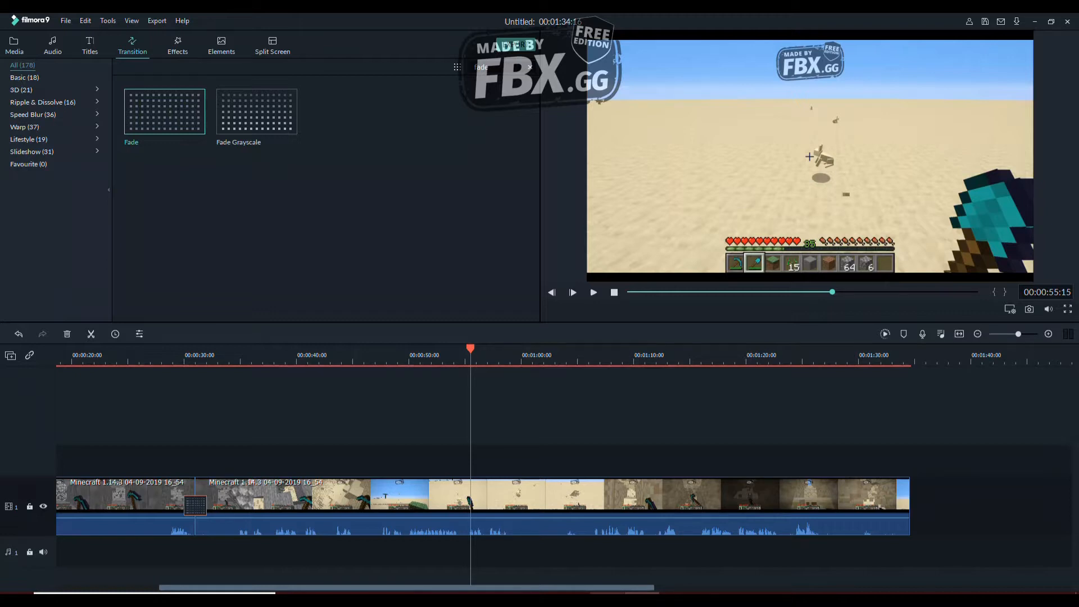
Set the playhead at 00:00:50:16 in the desert footage of the second Minecraft clip
{"action": "left_click_drag", "start_coordinate": [470, 349], "coordinate": [411, 349]}
{"action": "key", "text": "Right"}
{"action": "key", "text": "Right"}
{"action": "key", "text": "Right"}
{"action": "key", "text": "Right"}
{"action": "key", "text": "Right"}
{"action": "key", "text": "Right"}
{"action": "key", "text": "Right"}
{"action": "key", "text": "Right"}
{"action": "key", "text": "Right"}
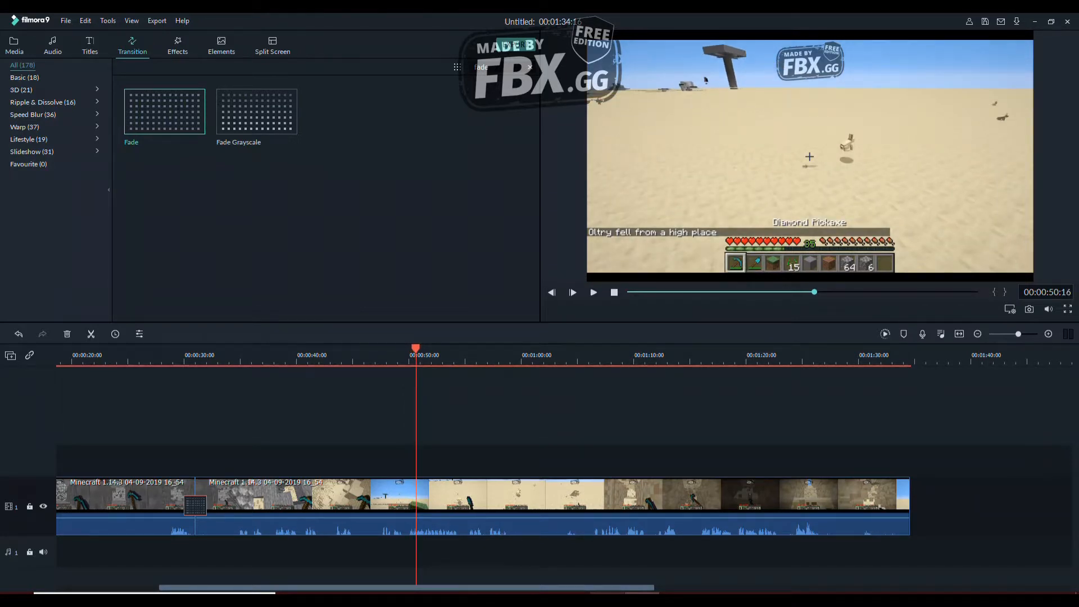
Browse the title presets, including the Custom category, for a text style to put over the gameplay
{"action": "mouse_move", "coordinate": [165, 112]}
{"action": "left_click", "coordinate": [90, 45]}
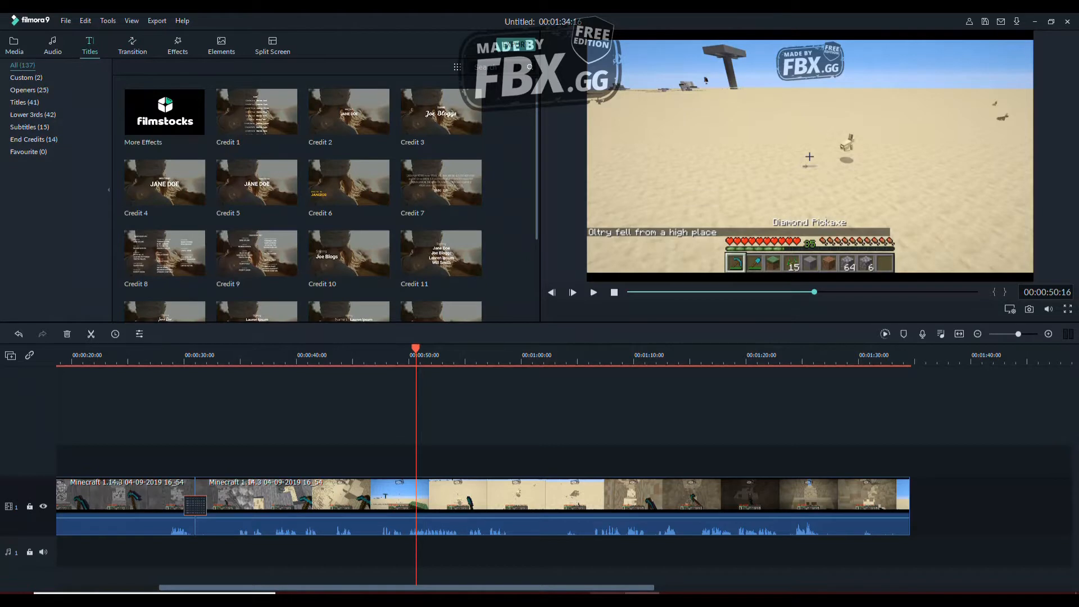
{"action": "scroll", "coordinate": [331, 200], "scroll_direction": "down", "scroll_amount": 10}
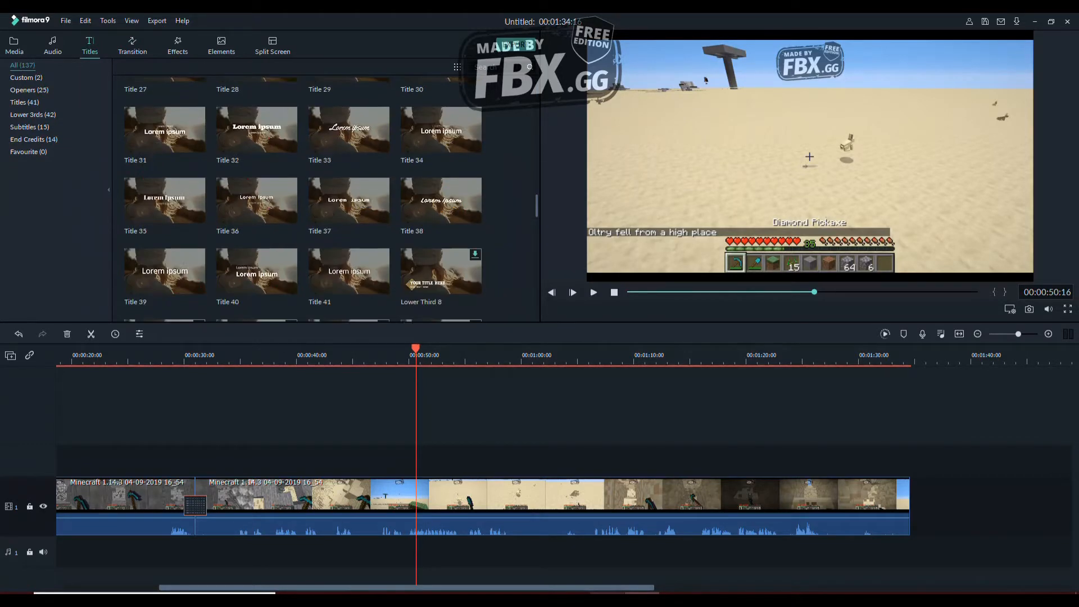
{"action": "scroll", "coordinate": [164, 181], "scroll_direction": "up", "scroll_amount": 10}
{"action": "scroll", "coordinate": [164, 181], "scroll_direction": "down", "scroll_amount": 6}
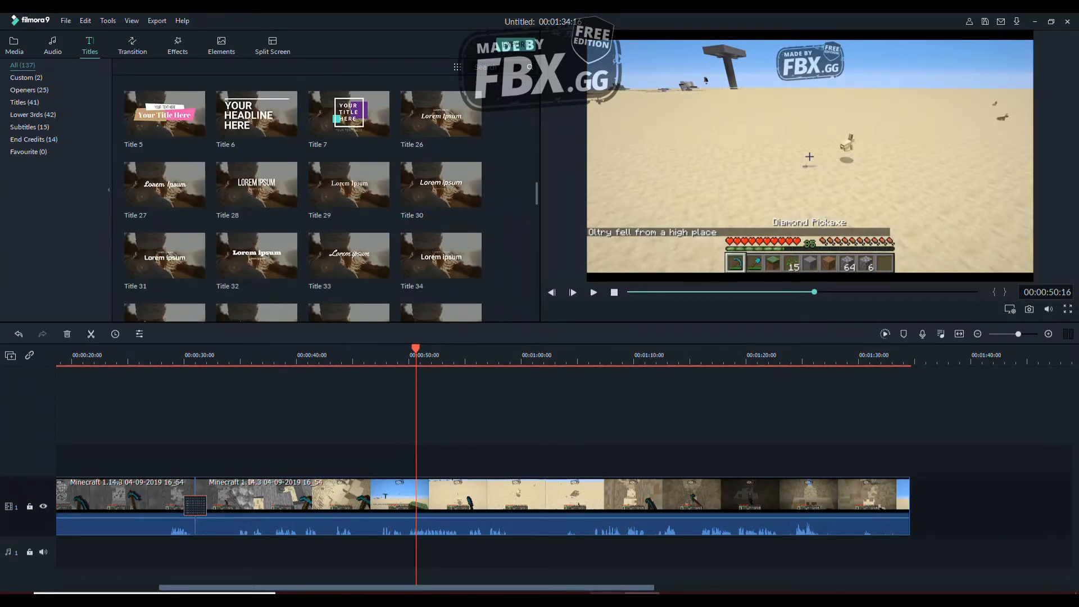
{"action": "scroll", "coordinate": [303, 202], "scroll_direction": "down", "scroll_amount": 4}
{"action": "scroll", "coordinate": [303, 202], "scroll_direction": "up", "scroll_amount": 10}
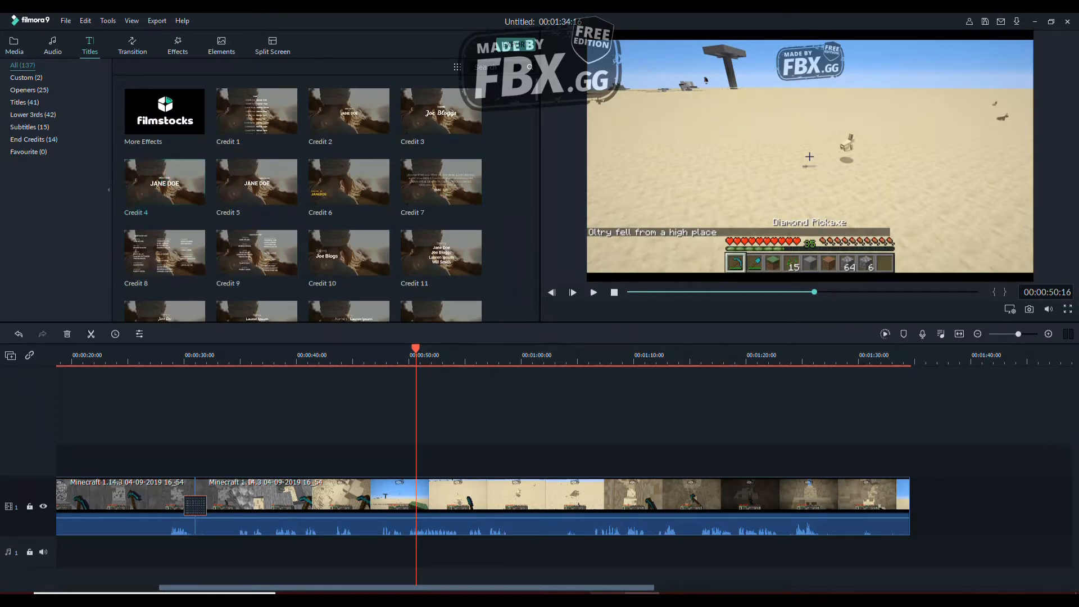
{"action": "left_click", "coordinate": [26, 78]}
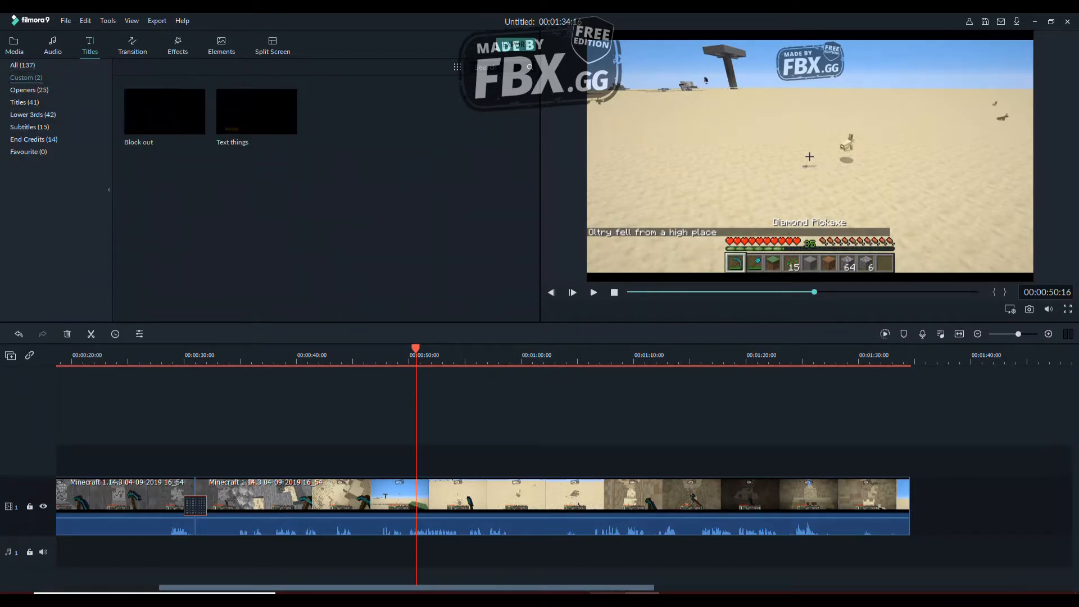
{"action": "left_click", "coordinate": [23, 65]}
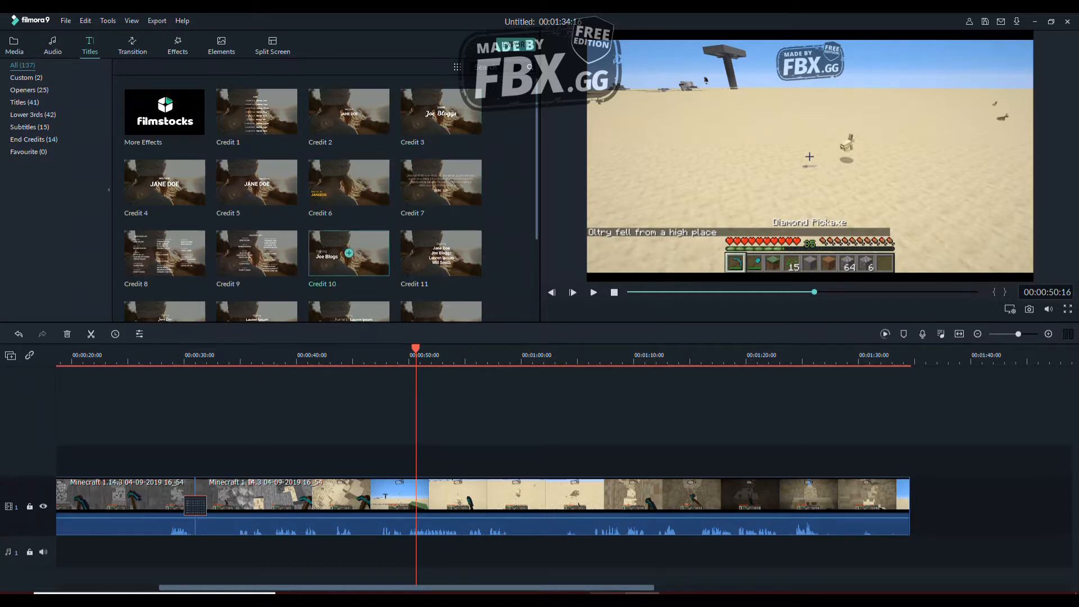
Add the Subtitle 15 preset above the Minecraft clip at 00:00:50:16 and open its text for editing
{"action": "scroll", "coordinate": [348, 253], "scroll_direction": "down", "scroll_amount": 15}
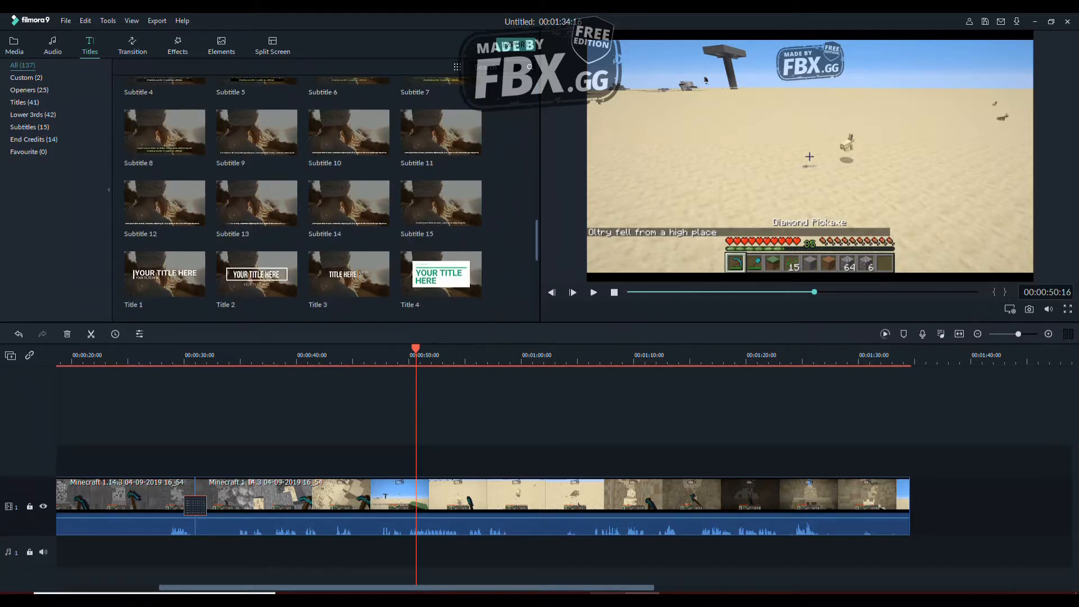
{"action": "left_click", "coordinate": [441, 203]}
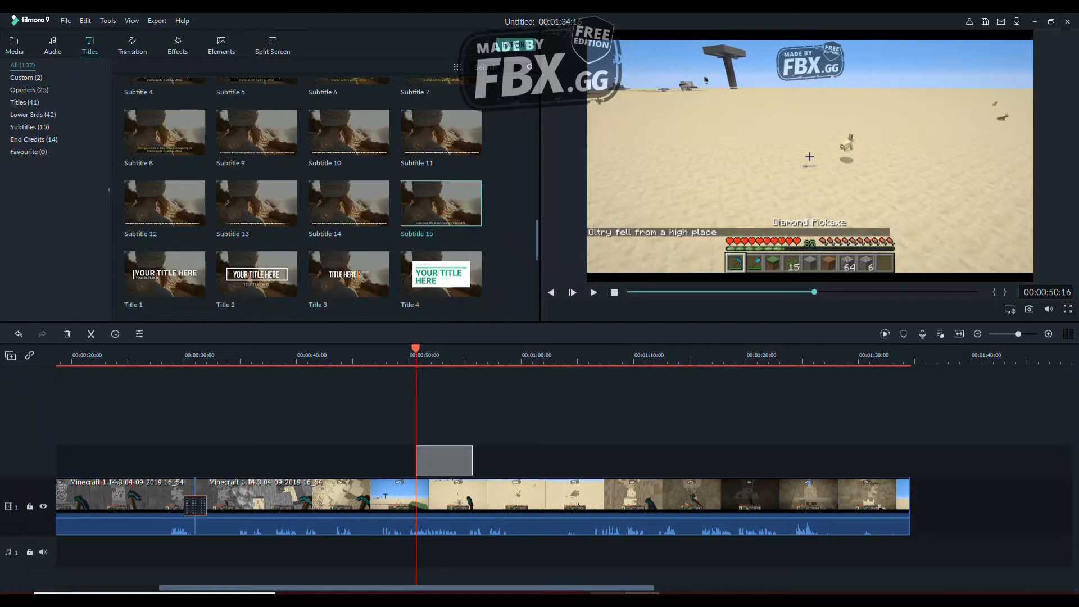
{"action": "double_click", "coordinate": [443, 460]}
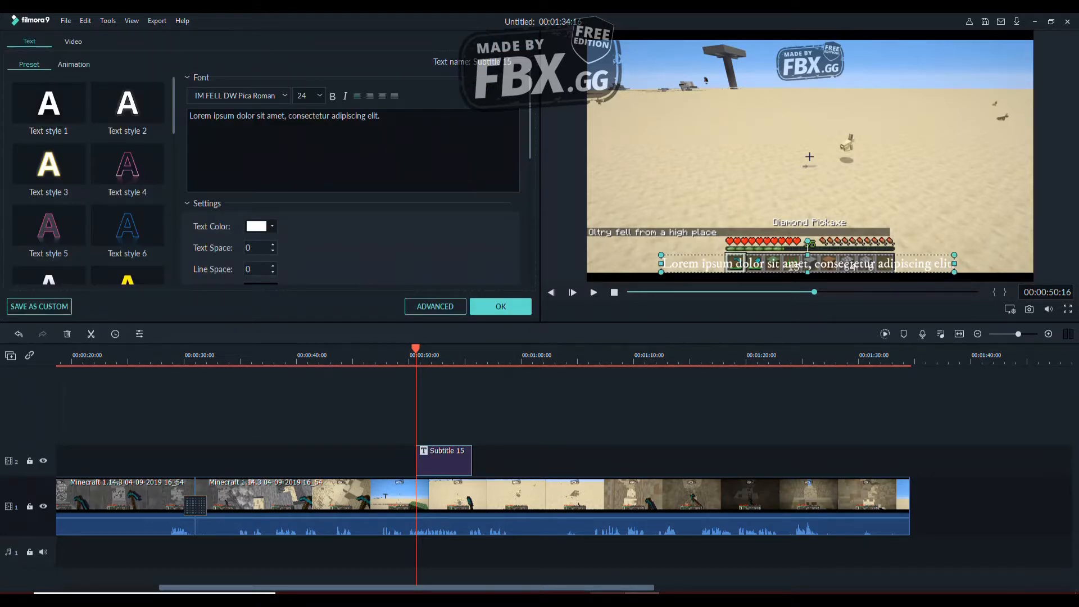
Replace the Subtitle 15 placeholder text with "hi" followed by a long run of repeated letter i
{"action": "key", "text": "BackSpace"}
{"action": "key", "text": "BackSpace"}
{"action": "key", "text": "BackSpace"}
{"action": "key", "text": "BackSpace"}
{"action": "key", "text": "BackSpace"}
{"action": "key", "text": "BackSpace"}
{"action": "key", "text": "BackSpace"}
{"action": "key", "text": "BackSpace"}
{"action": "key", "text": "BackSpace"}
{"action": "key", "text": "BackSpace"}
{"action": "key", "text": "BackSpace"}
{"action": "key", "text": "BackSpace"}
{"action": "key", "text": "BackSpace"}
{"action": "key", "text": "BackSpace"}
{"action": "key", "text": "BackSpace"}
{"action": "key", "text": "BackSpace"}
{"action": "key", "text": "BackSpace"}
{"action": "key", "text": "BackSpace"}
{"action": "key", "text": "BackSpace"}
{"action": "key", "text": "BackSpace"}
{"action": "key", "text": "BackSpace"}
{"action": "key", "text": "BackSpace"}
{"action": "key", "text": "BackSpace"}
{"action": "key", "text": "BackSpace"}
{"action": "key", "text": "BackSpace"}
{"action": "key", "text": "BackSpace"}
{"action": "key", "text": "BackSpace"}
{"action": "key", "text": "BackSpace"}
{"action": "key", "text": "BackSpace"}
{"action": "key", "text": "BackSpace"}
{"action": "key", "text": "BackSpace"}
{"action": "key", "text": "BackSpace"}
{"action": "key", "text": "BackSpace"}
{"action": "key", "text": "BackSpace"}
{"action": "type", "text": "asd asiudy"}
{"action": "key", "text": "BackSpace"}
{"action": "key", "text": "BackSpace"}
{"action": "key", "text": "BackSpace"}
{"action": "key", "text": "BackSpace"}
{"action": "key", "text": "BackSpace"}
{"action": "key", "text": "BackSpace"}
{"action": "key", "text": "BackSpace"}
{"action": "key", "text": "BackSpace"}
{"action": "key", "text": "BackSpace"}
{"action": "key", "text": "BackSpace"}
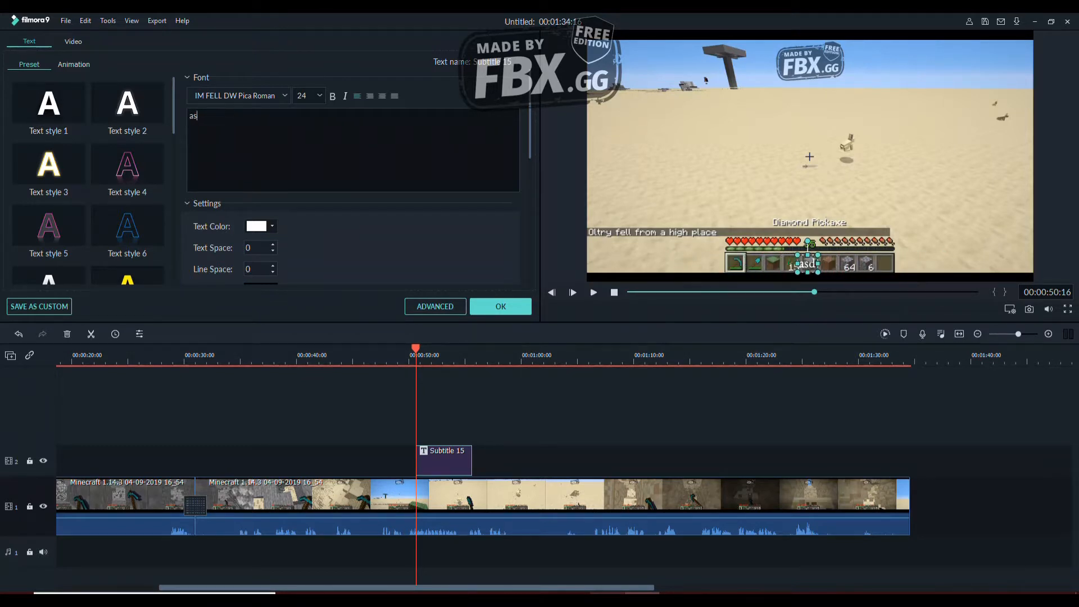
{"action": "type", "text": "hiiiiiiiiiiiiiiiiiiiiiii"}
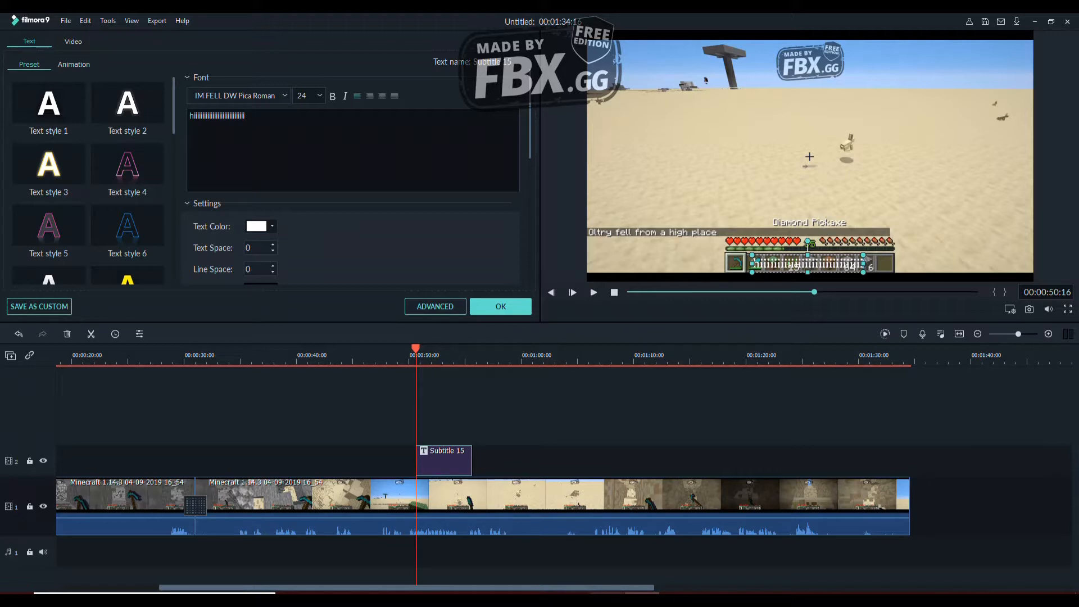
Color the subtitle text red and set its font size to 64
{"action": "left_click", "coordinate": [260, 226]}
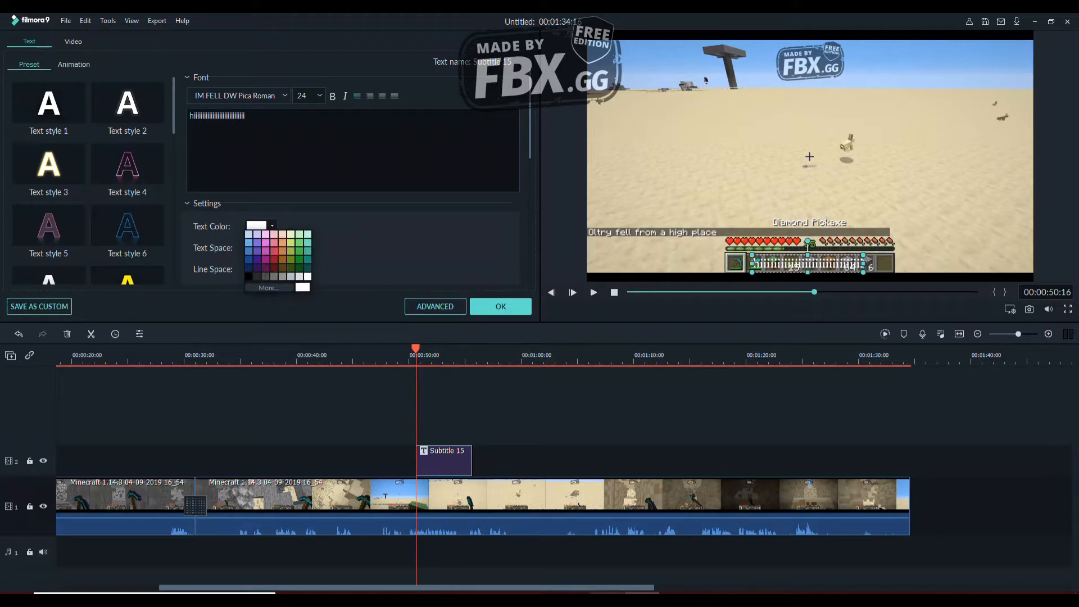
{"action": "left_click", "coordinate": [275, 252]}
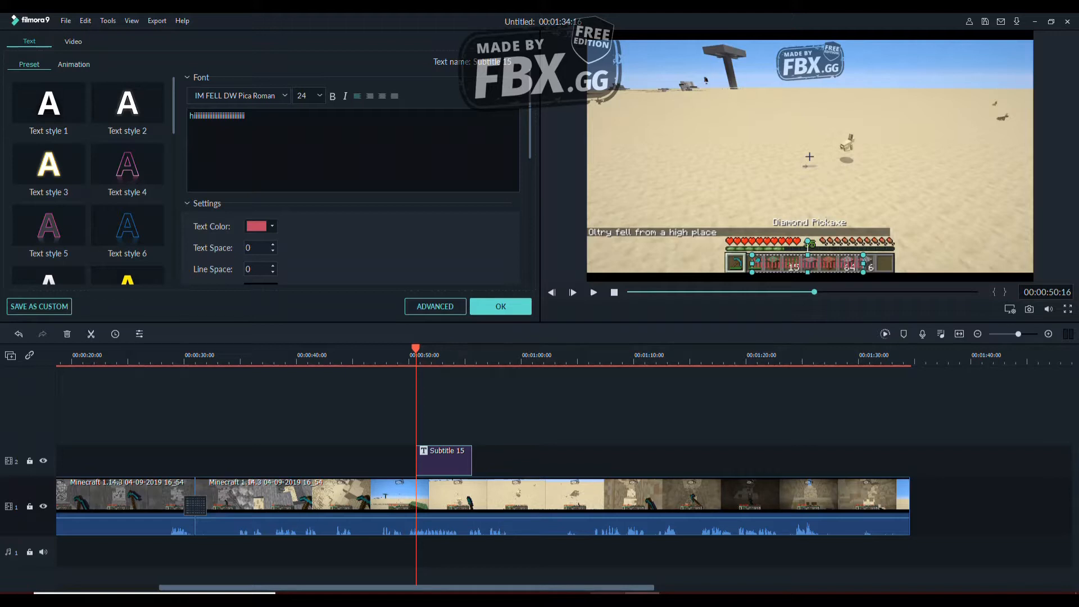
{"action": "left_click", "coordinate": [319, 95]}
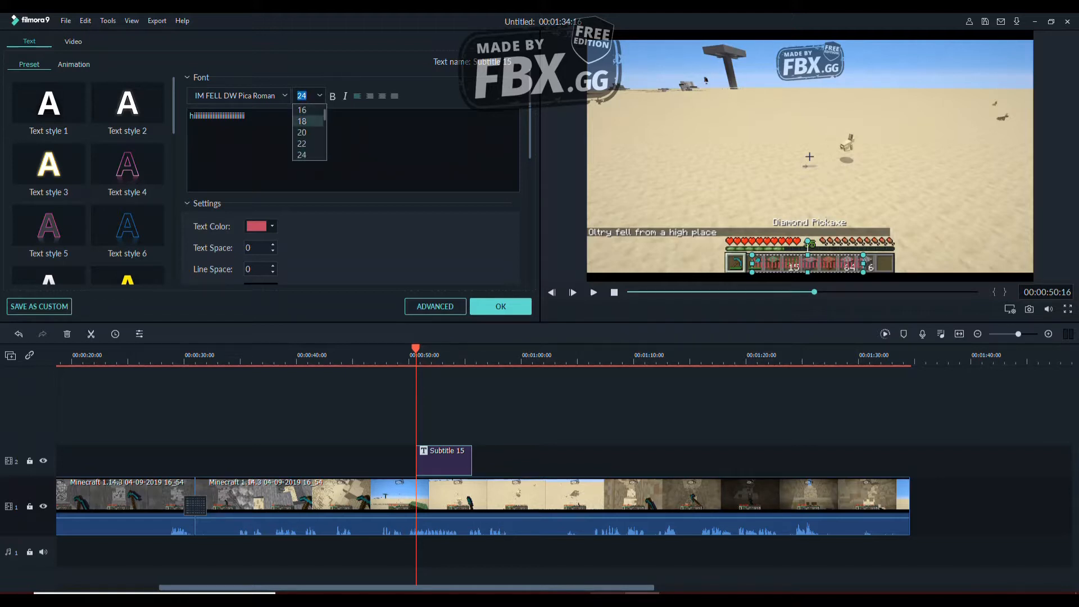
{"action": "scroll", "coordinate": [308, 143], "scroll_direction": "down", "scroll_amount": 3}
{"action": "left_click", "coordinate": [307, 154]}
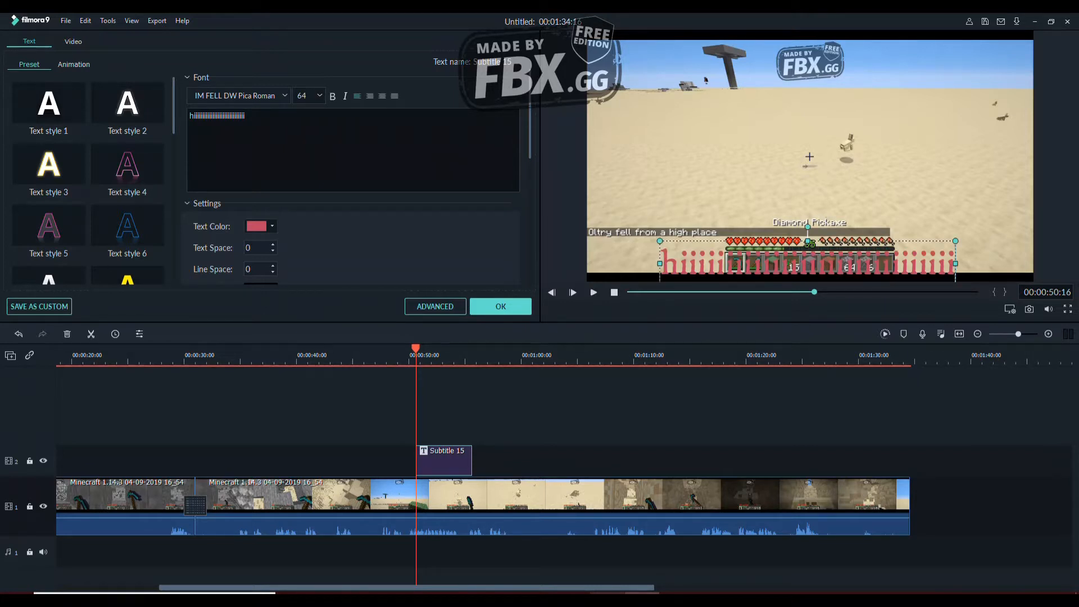
Change the subtitle font to Induction and move the text to the upper part of the frame at Y 116.0
{"action": "left_click", "coordinate": [284, 95]}
{"action": "scroll", "coordinate": [295, 179], "scroll_direction": "down", "scroll_amount": 2}
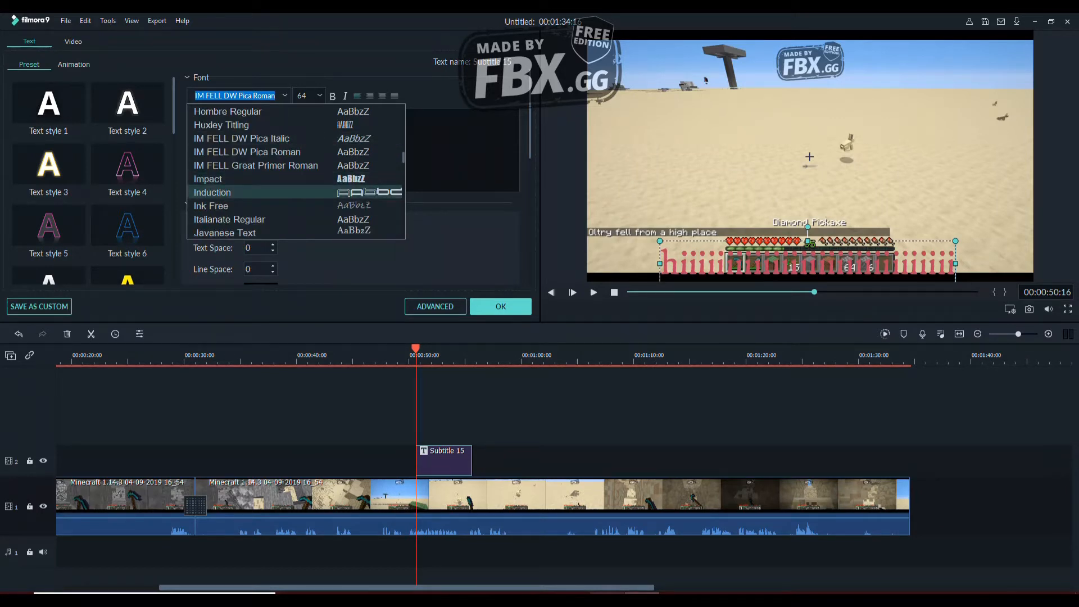
{"action": "left_click", "coordinate": [225, 192]}
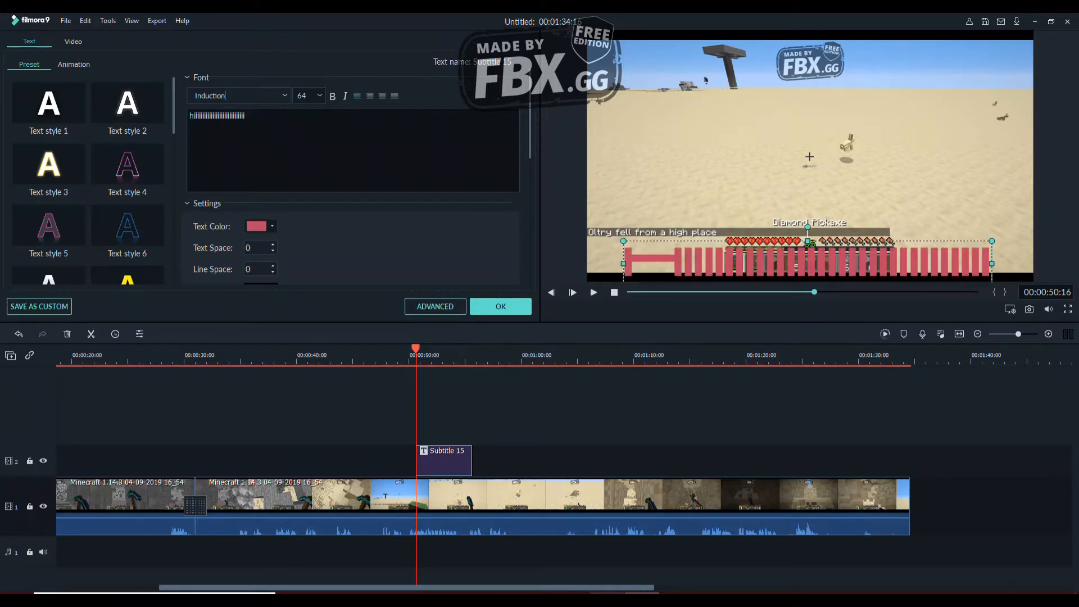
{"action": "left_click_drag", "start_coordinate": [807, 262], "coordinate": [809, 90]}
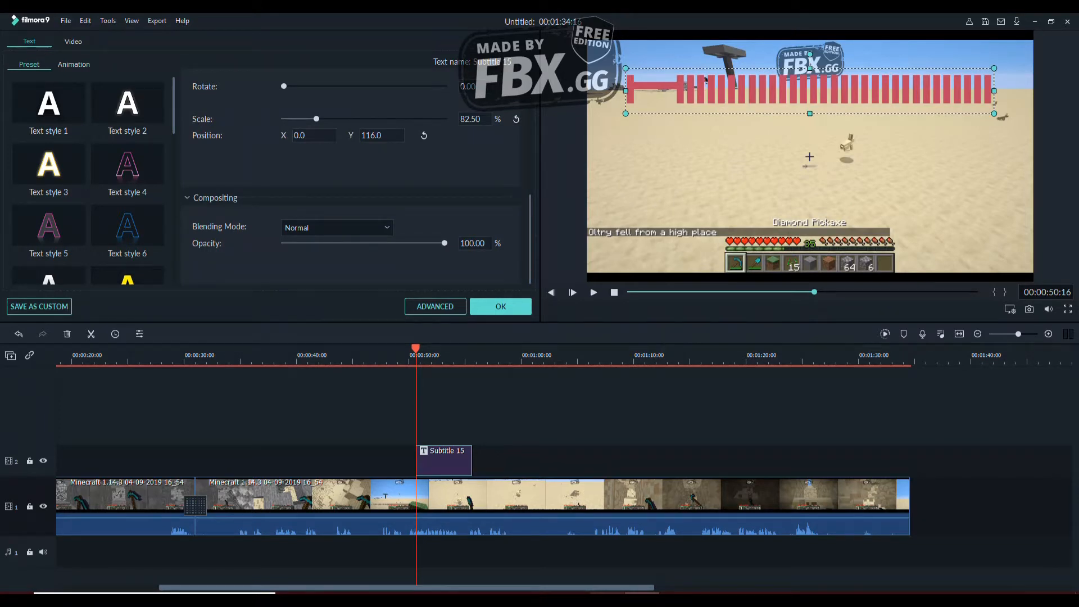
Try out the subtitle's opacity, rotation and scale adjustments
{"action": "mouse_move", "coordinate": [444, 243]}
{"action": "left_mouse_down"}
{"action": "mouse_move", "coordinate": [284, 242]}
{"action": "mouse_move", "coordinate": [445, 243]}
{"action": "left_mouse_up"}
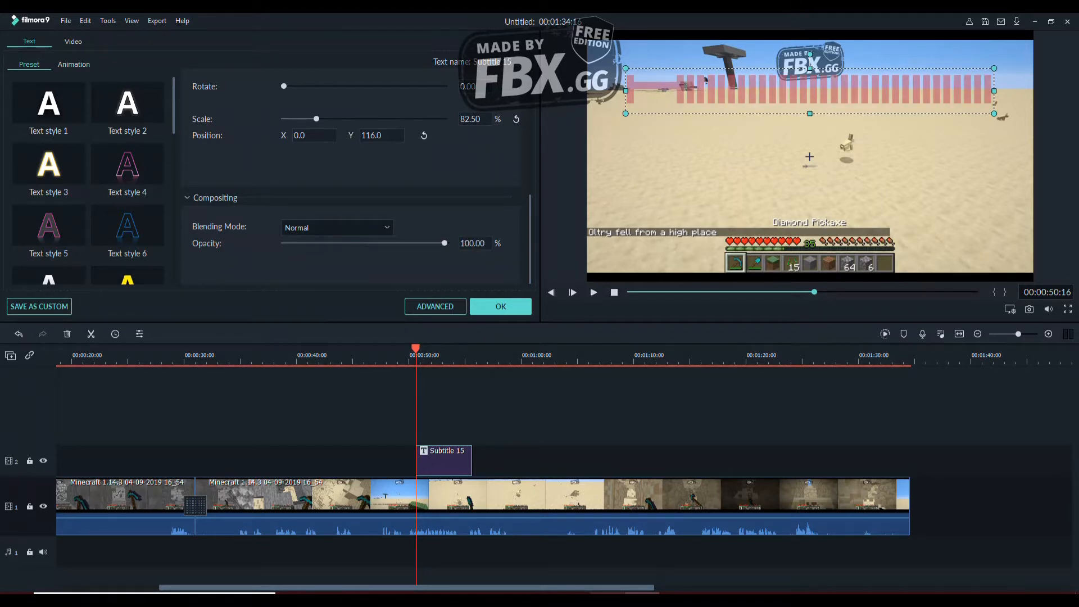
{"action": "scroll", "coordinate": [444, 243], "scroll_direction": "up", "scroll_amount": 1}
{"action": "mouse_move", "coordinate": [284, 120]}
{"action": "left_mouse_down"}
{"action": "mouse_move", "coordinate": [353, 120]}
{"action": "mouse_move", "coordinate": [284, 119]}
{"action": "left_mouse_up"}
{"action": "scroll", "coordinate": [283, 120], "scroll_direction": "up", "scroll_amount": 1}
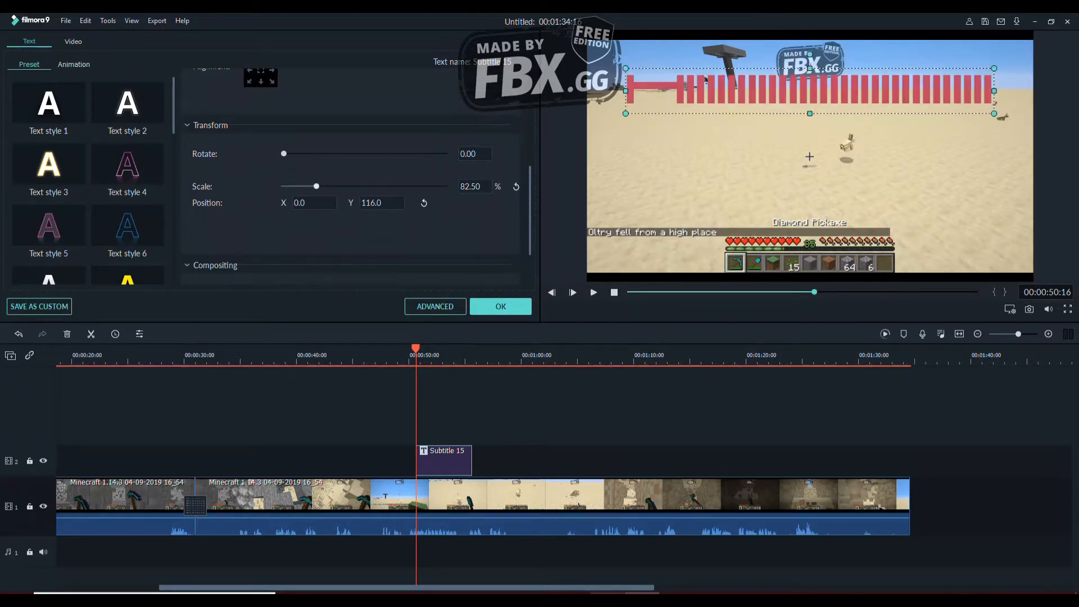
{"action": "scroll", "coordinate": [283, 120], "scroll_direction": "up", "scroll_amount": 1}
{"action": "mouse_move", "coordinate": [316, 220]}
{"action": "left_mouse_down"}
{"action": "mouse_move", "coordinate": [373, 220]}
{"action": "mouse_move", "coordinate": [284, 220]}
{"action": "mouse_move", "coordinate": [318, 220]}
{"action": "left_mouse_up"}
{"action": "scroll", "coordinate": [318, 220], "scroll_direction": "up", "scroll_amount": 2}
{"action": "scroll", "coordinate": [318, 220], "scroll_direction": "up", "scroll_amount": 2}
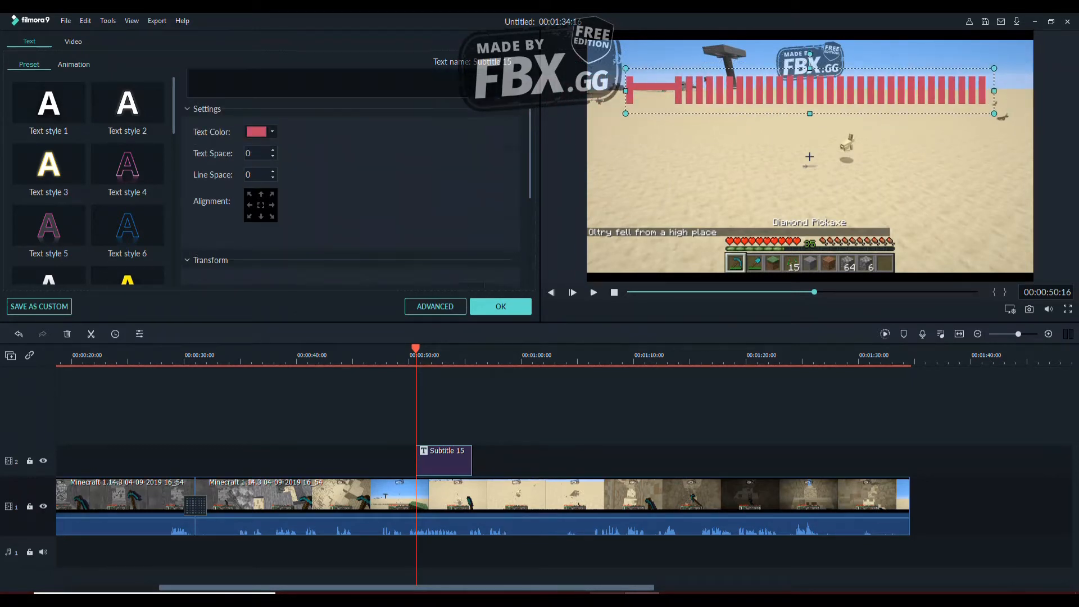
{"action": "scroll", "coordinate": [352, 168], "scroll_direction": "up", "scroll_amount": 1}
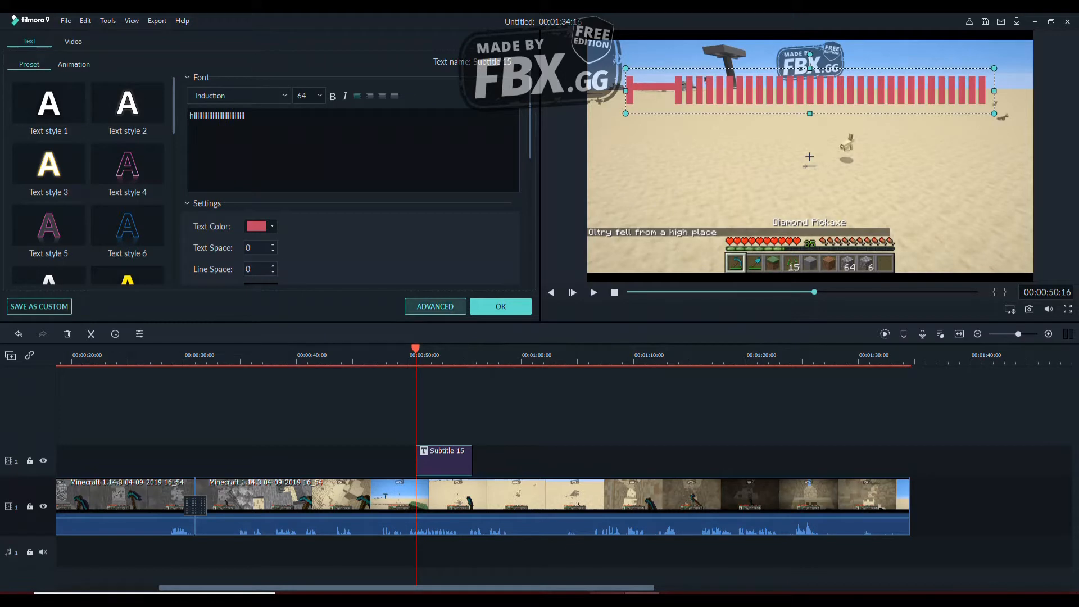
Add a yellow-green border with 93% opacity to the subtitle in the advanced text editor and make the border slightly thinner
{"action": "left_click", "coordinate": [434, 306]}
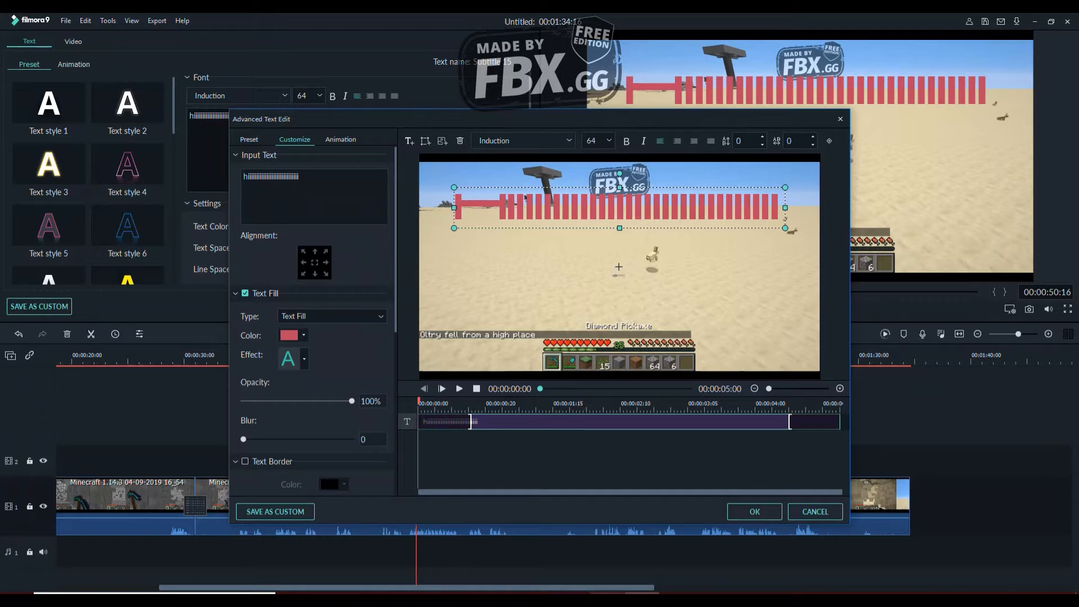
{"action": "scroll", "coordinate": [316, 320], "scroll_direction": "down", "scroll_amount": 2}
{"action": "left_click", "coordinate": [328, 332]}
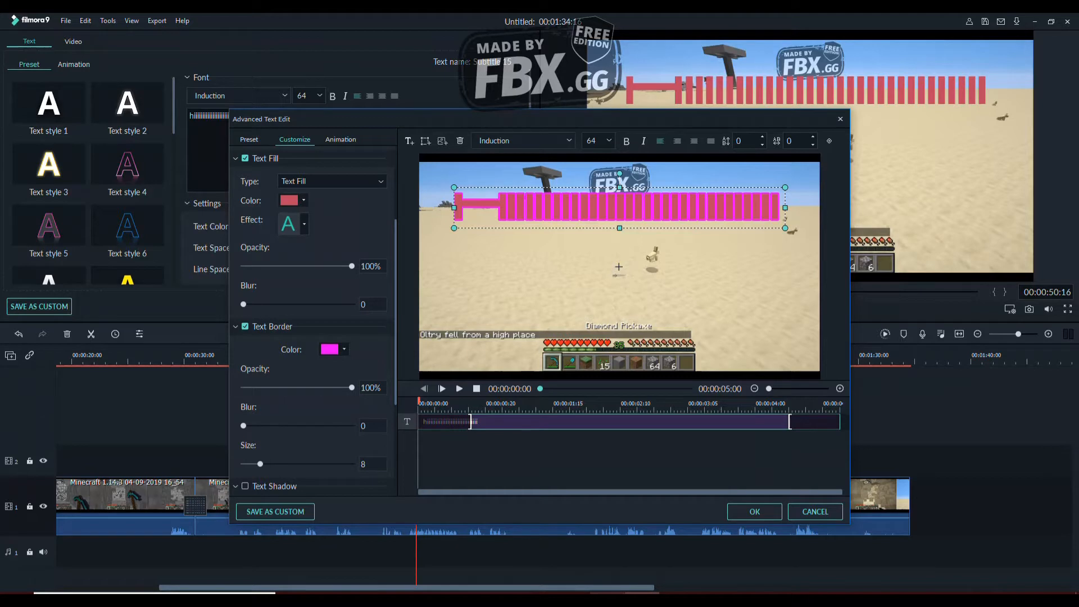
{"action": "left_click", "coordinate": [336, 349]}
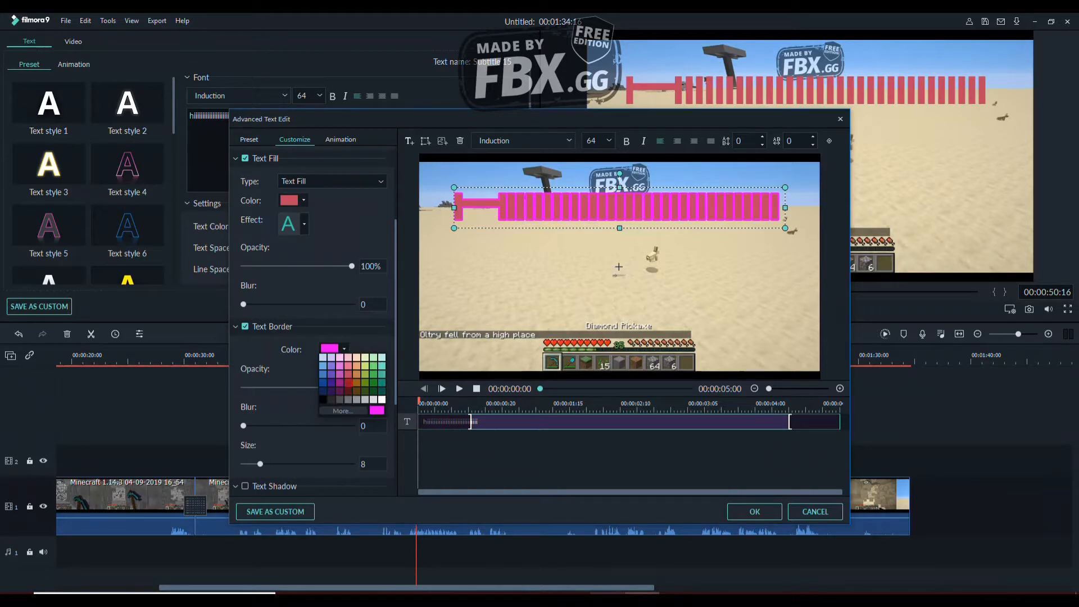
{"action": "left_click", "coordinate": [364, 365]}
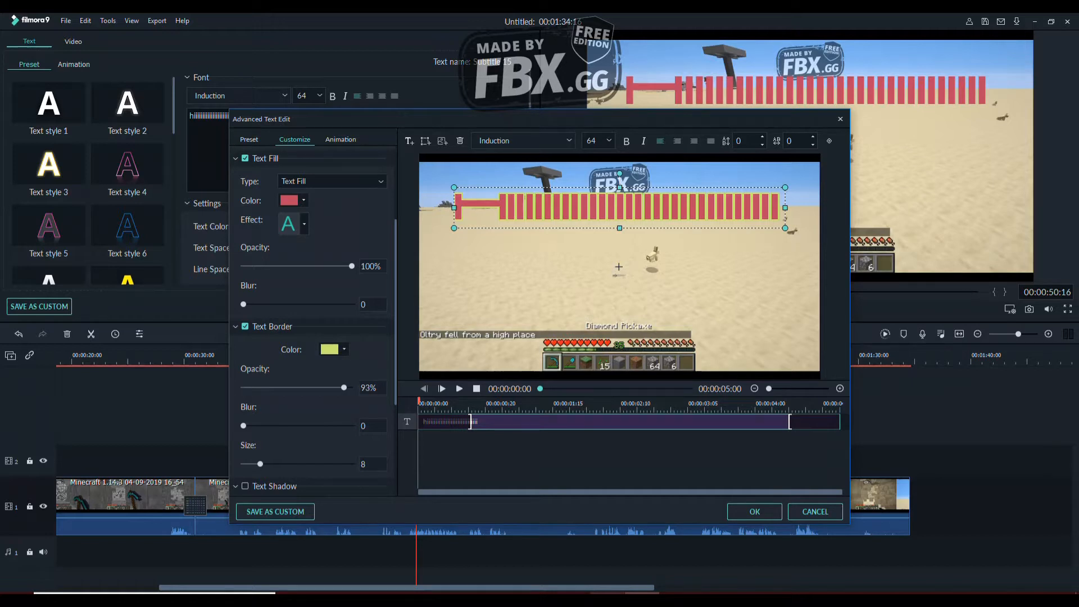
{"action": "left_click_drag", "start_coordinate": [260, 464], "coordinate": [254, 463]}
{"action": "left_click", "coordinate": [755, 511]}
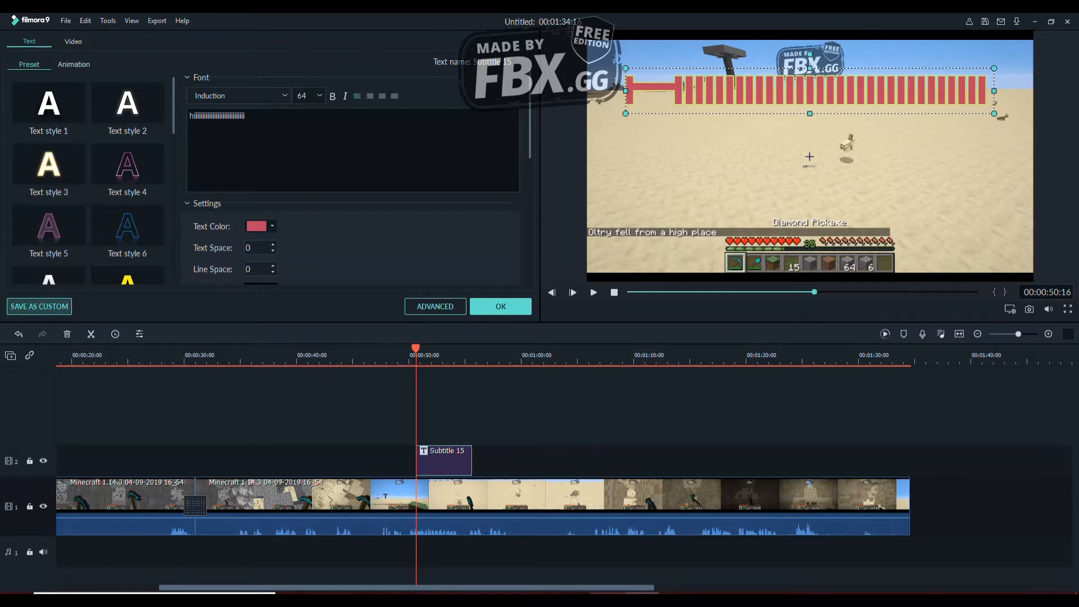
Finish editing the subtitle without saving it as a custom preset, and show the Custom titles category
{"action": "left_click", "coordinate": [38, 306]}
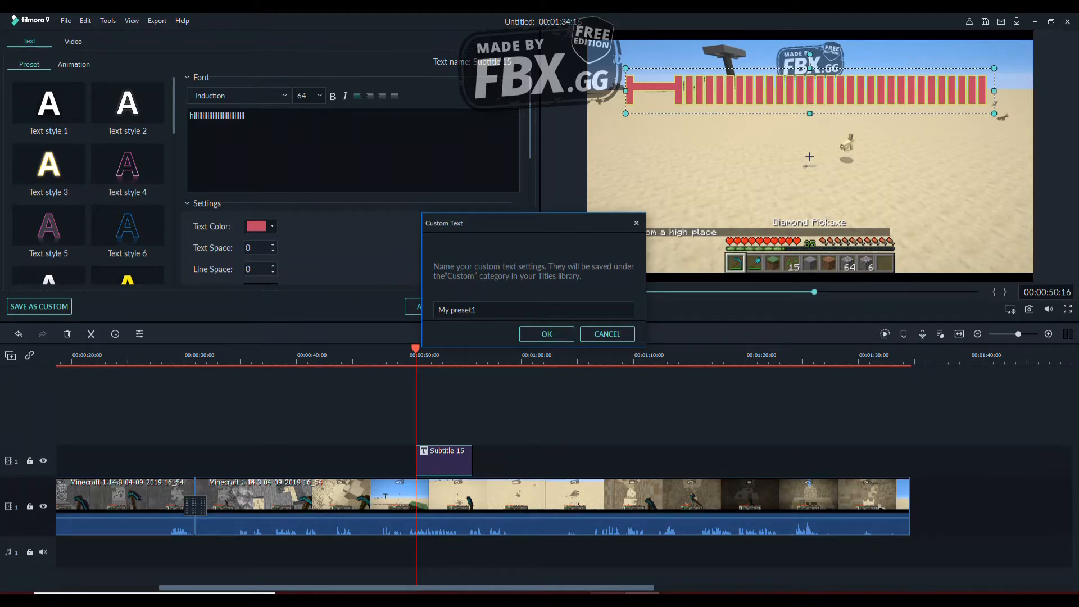
{"action": "left_click", "coordinate": [607, 334]}
{"action": "left_click", "coordinate": [500, 306]}
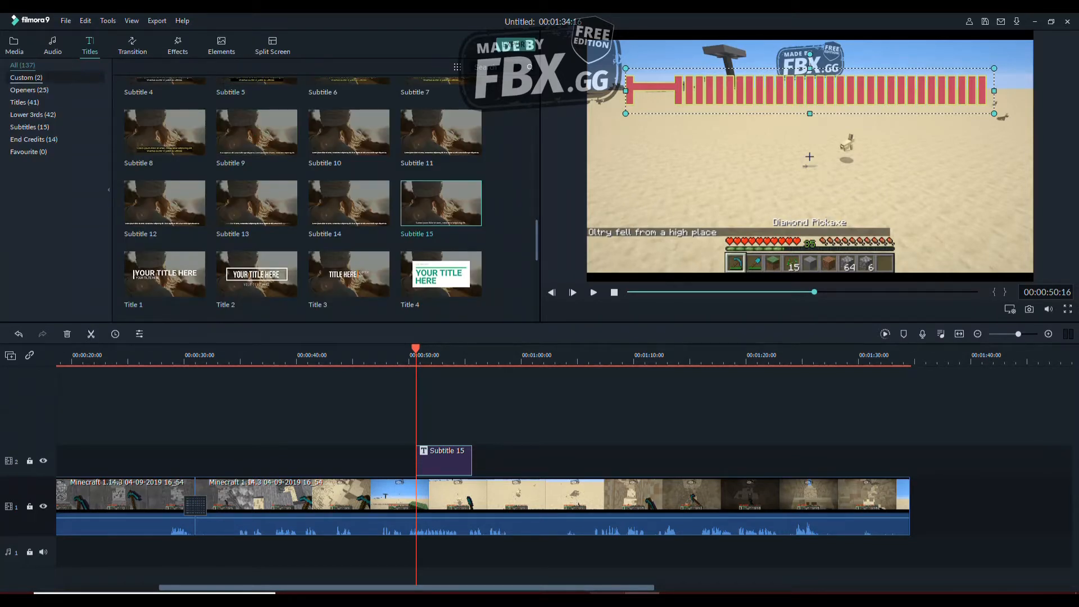
{"action": "left_click", "coordinate": [26, 78]}
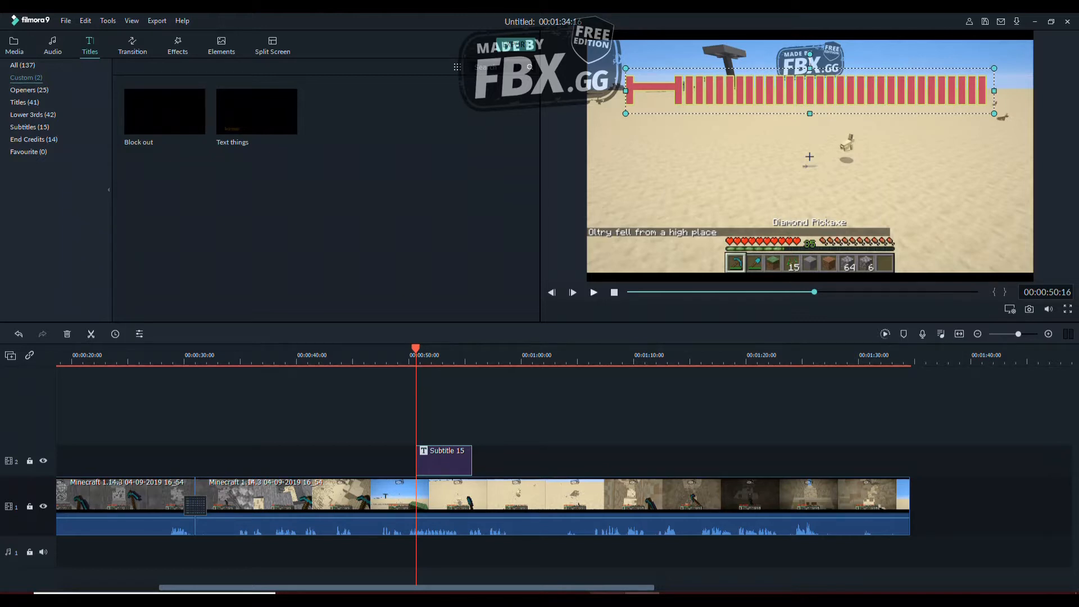
Play on through the Minecraft footage, split the clip at 00:01:27:01 and delete the part after the cut
{"action": "left_click", "coordinate": [594, 292]}
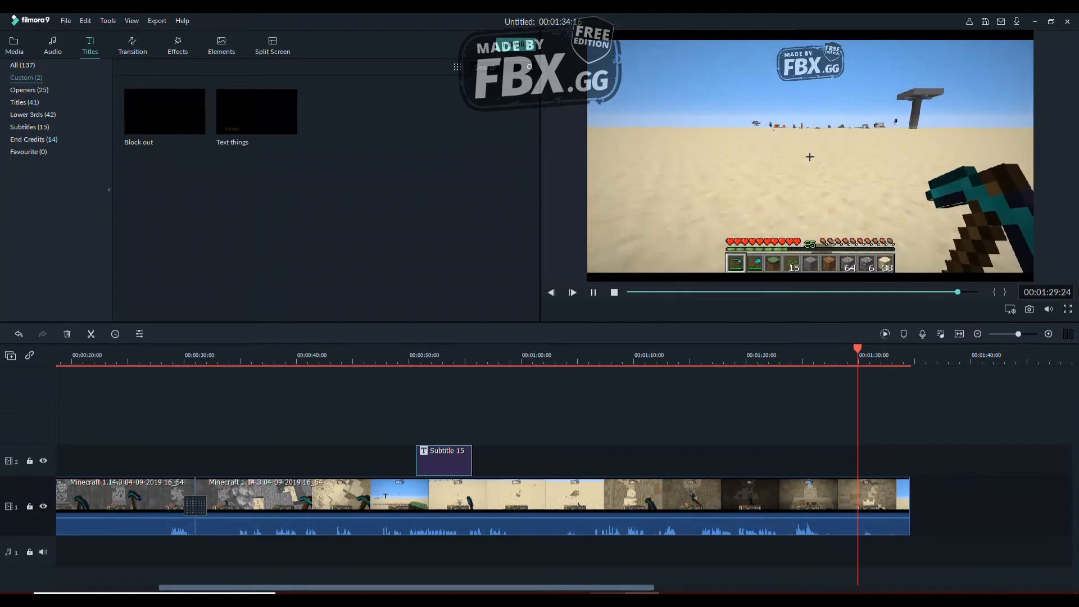
{"action": "key", "text": "space"}
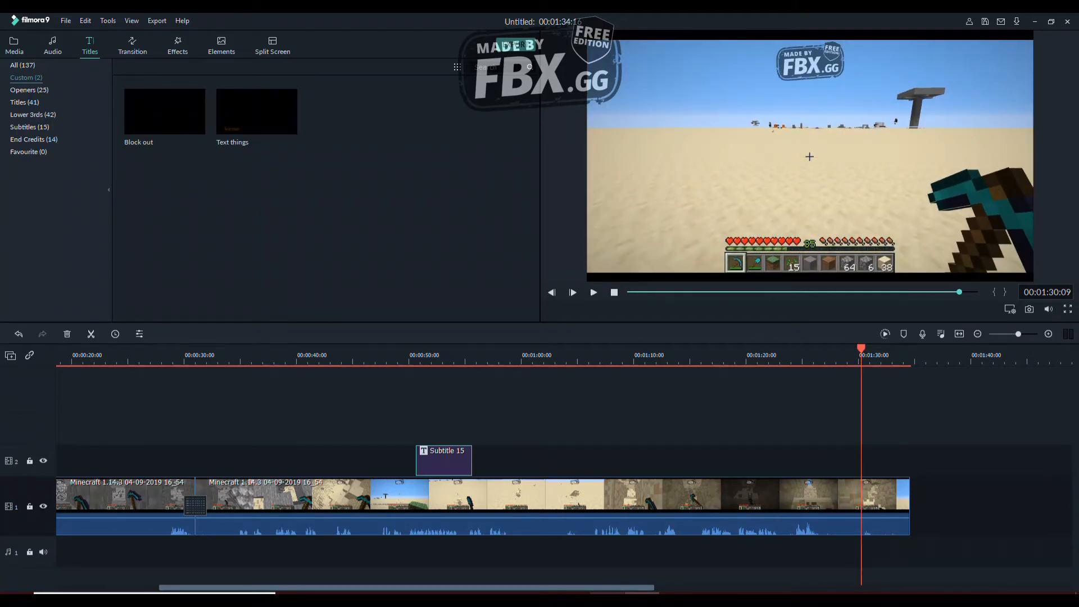
{"action": "left_click_drag", "start_coordinate": [861, 348], "coordinate": [825, 348]}
{"action": "key", "text": "ctrl+b"}
{"action": "left_click", "coordinate": [820, 514]}
{"action": "left_click", "coordinate": [829, 515]}
{"action": "left_click", "coordinate": [809, 494]}
{"action": "left_click", "coordinate": [854, 495]}
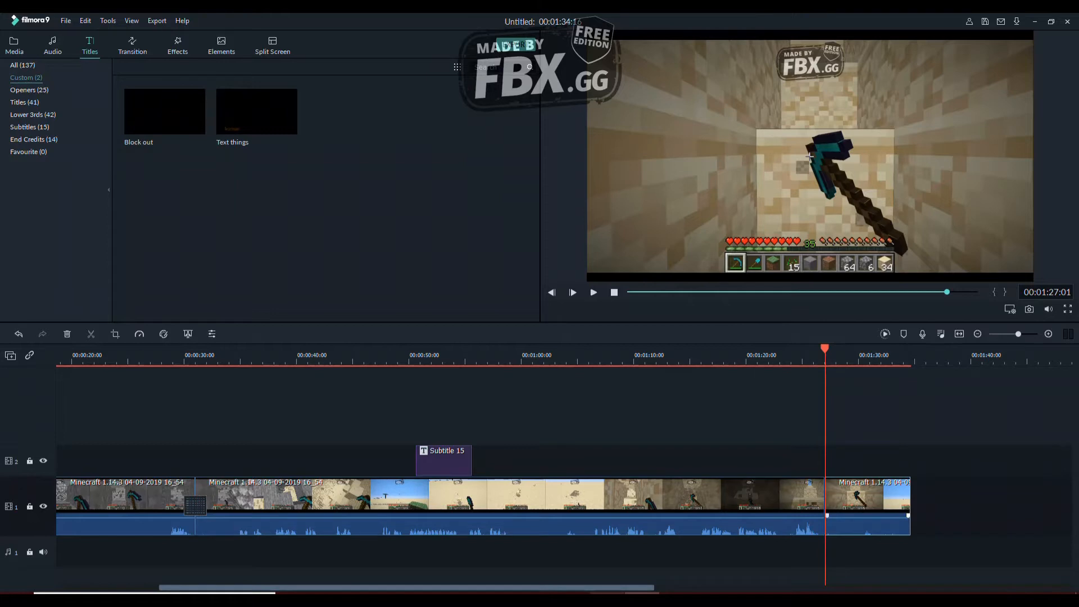
{"action": "key", "text": "Delete"}
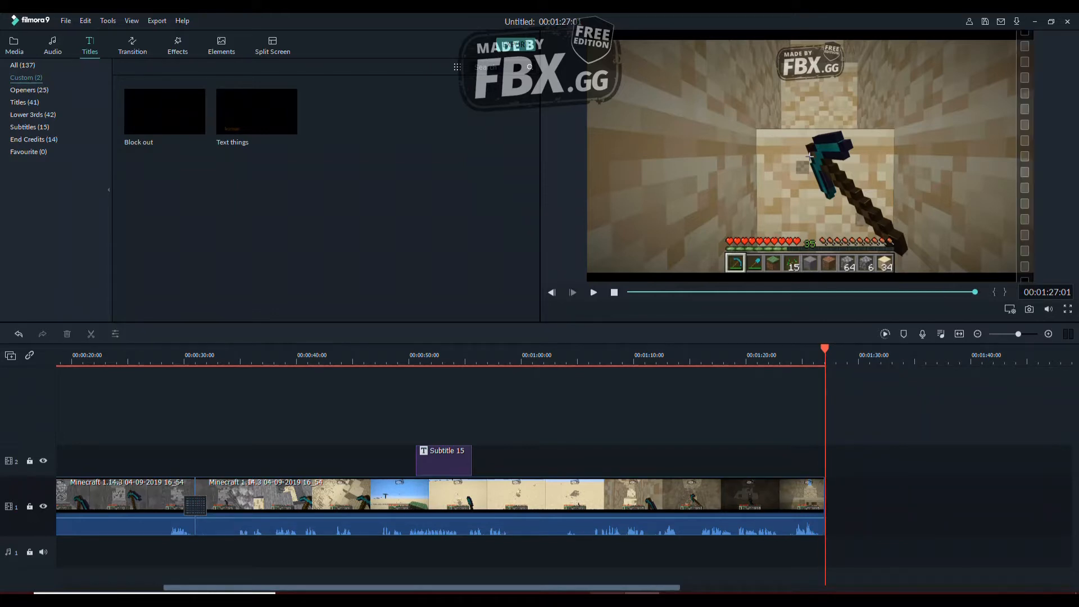
Add a Fade transition to the end of the last Minecraft clip and preview it
{"action": "left_click", "coordinate": [132, 45]}
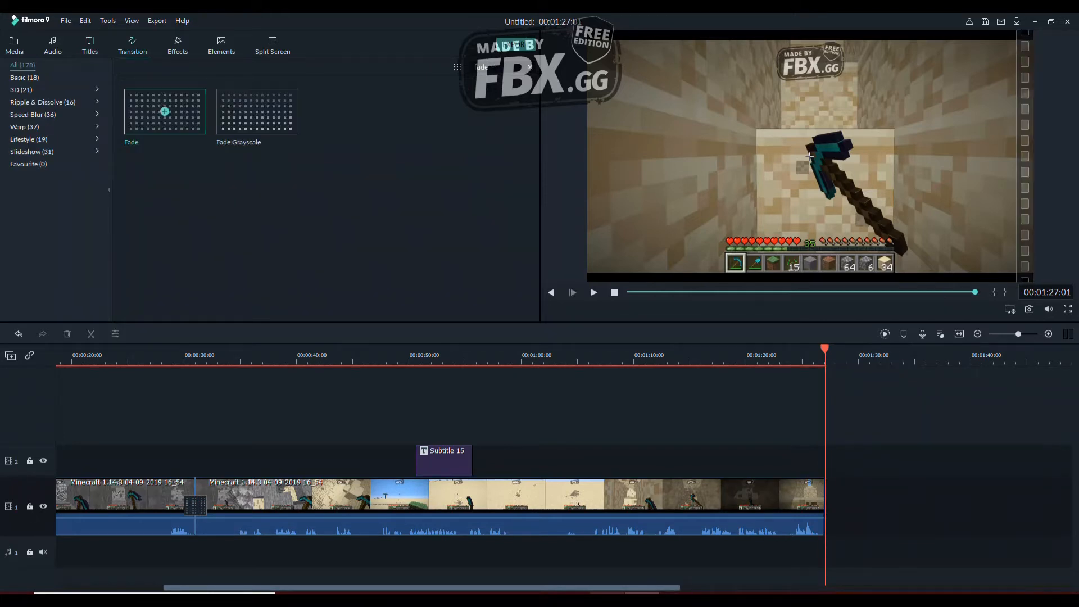
{"action": "left_click", "coordinate": [164, 111]}
{"action": "left_click", "coordinate": [804, 355]}
{"action": "left_click", "coordinate": [593, 292]}
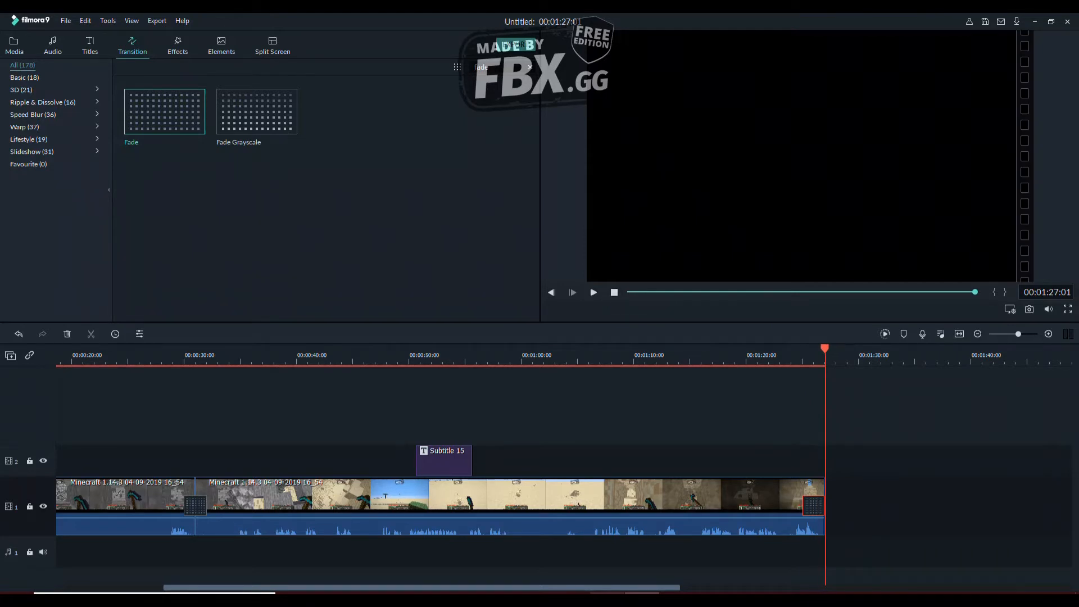
Split the subtitle and Minecraft clip at 00:00:54:08, and split the Minecraft clip again at 00:00:49:21 to isolate a short desert section
{"action": "scroll", "coordinate": [564, 467], "scroll_direction": "left", "scroll_amount": 3}
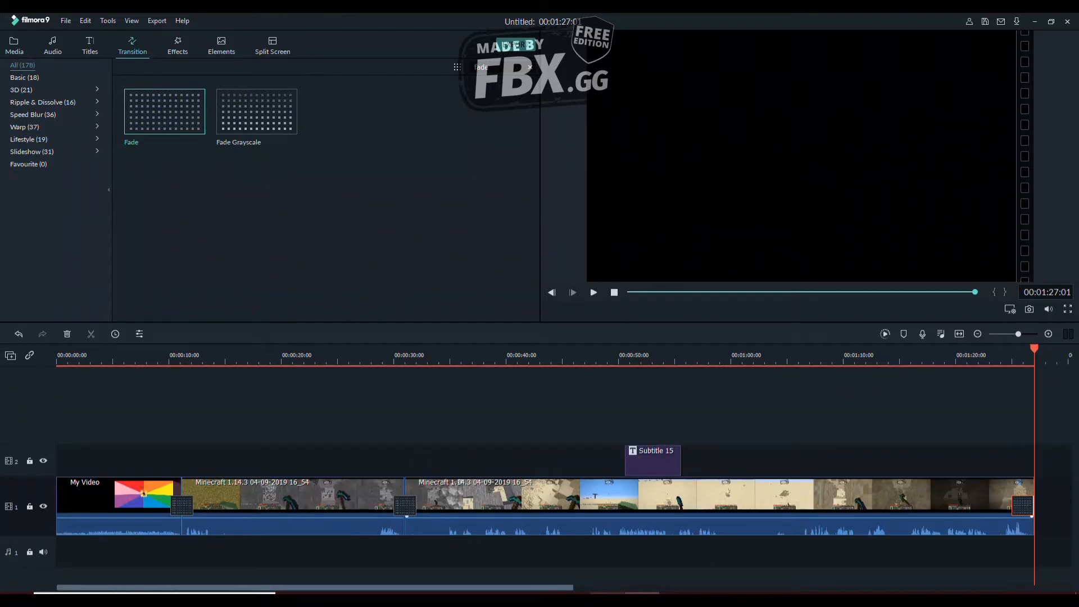
{"action": "left_click_drag", "start_coordinate": [1034, 349], "coordinate": [666, 349]}
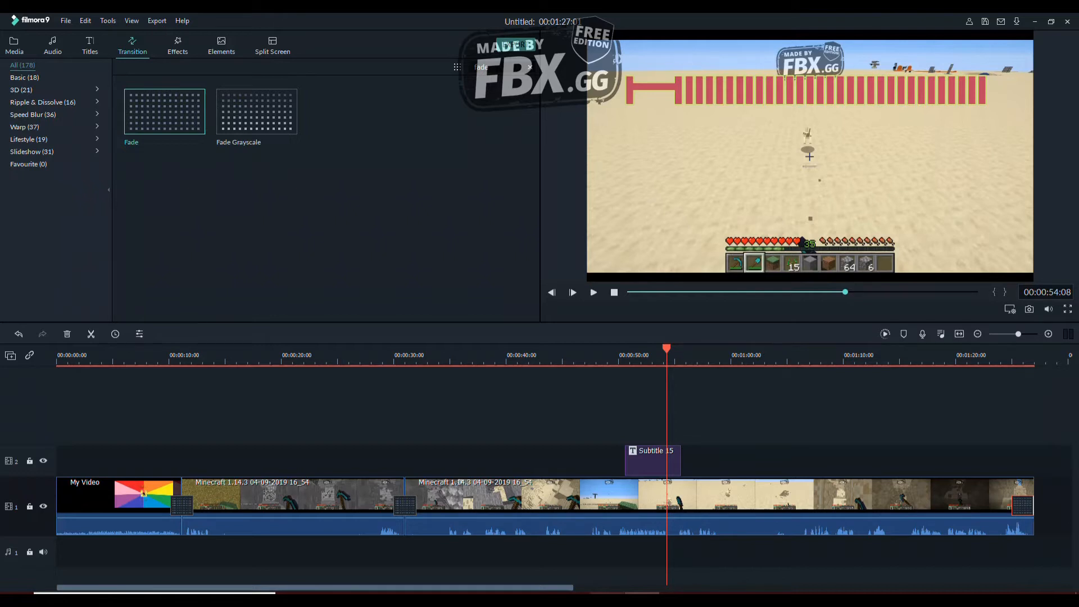
{"action": "key", "text": "ctrl+b"}
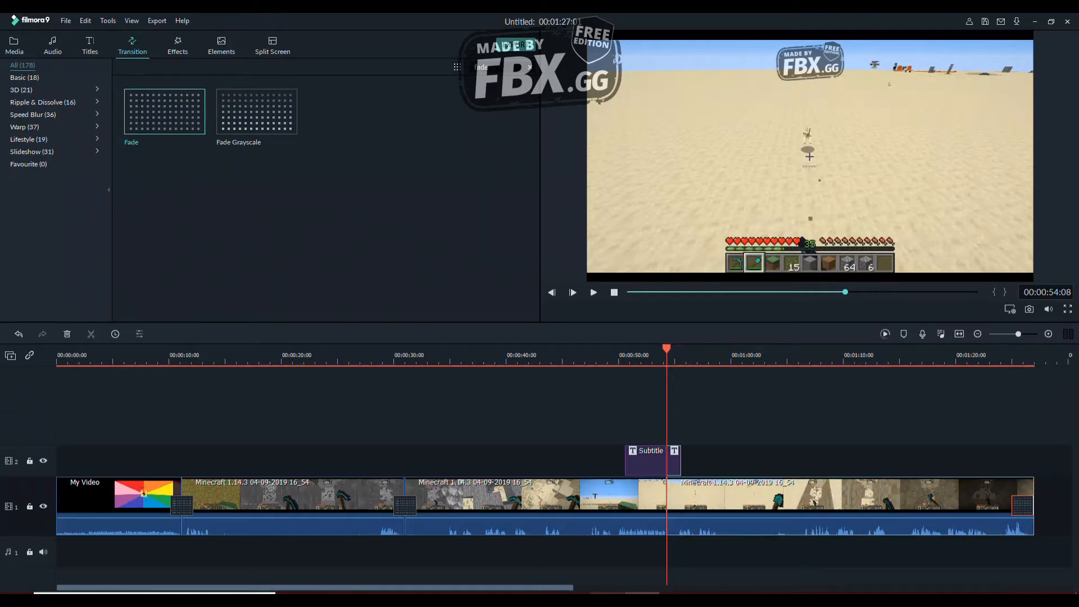
{"action": "left_click_drag", "start_coordinate": [666, 348], "coordinate": [616, 348]}
{"action": "key", "text": "ctrl+b"}
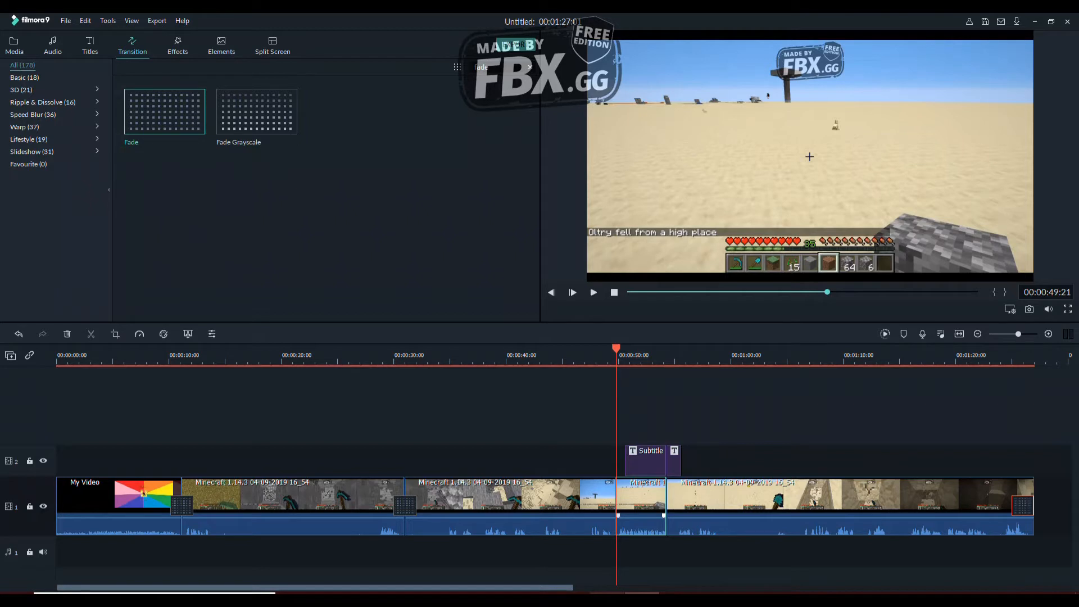
Open the properties of the short desert section and look through its audio, color, motion and video settings
{"action": "double_click", "coordinate": [641, 497]}
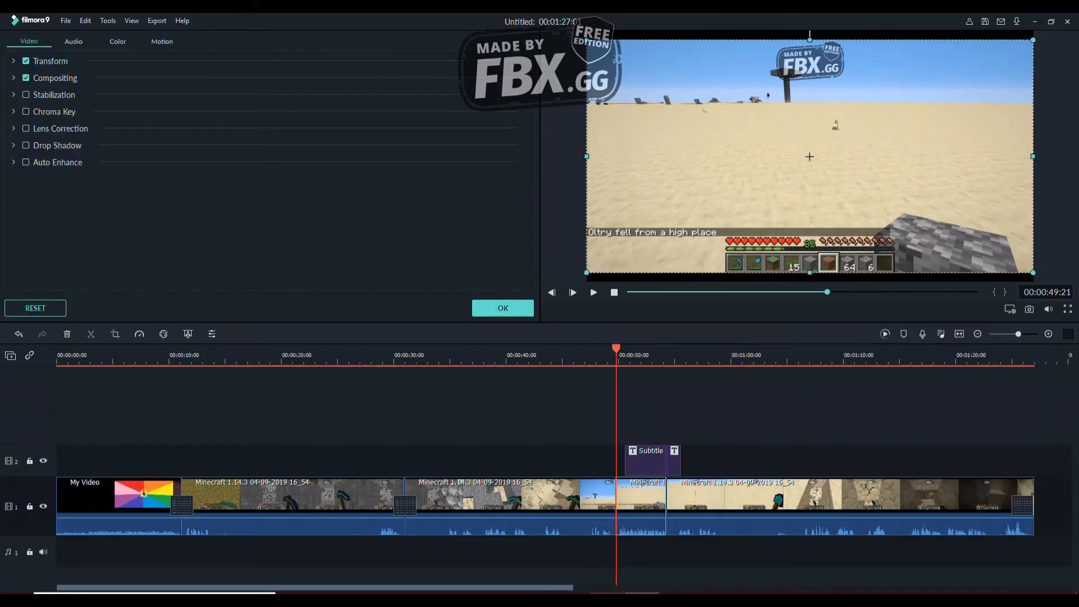
{"action": "left_click", "coordinate": [74, 41]}
{"action": "left_click", "coordinate": [117, 41]}
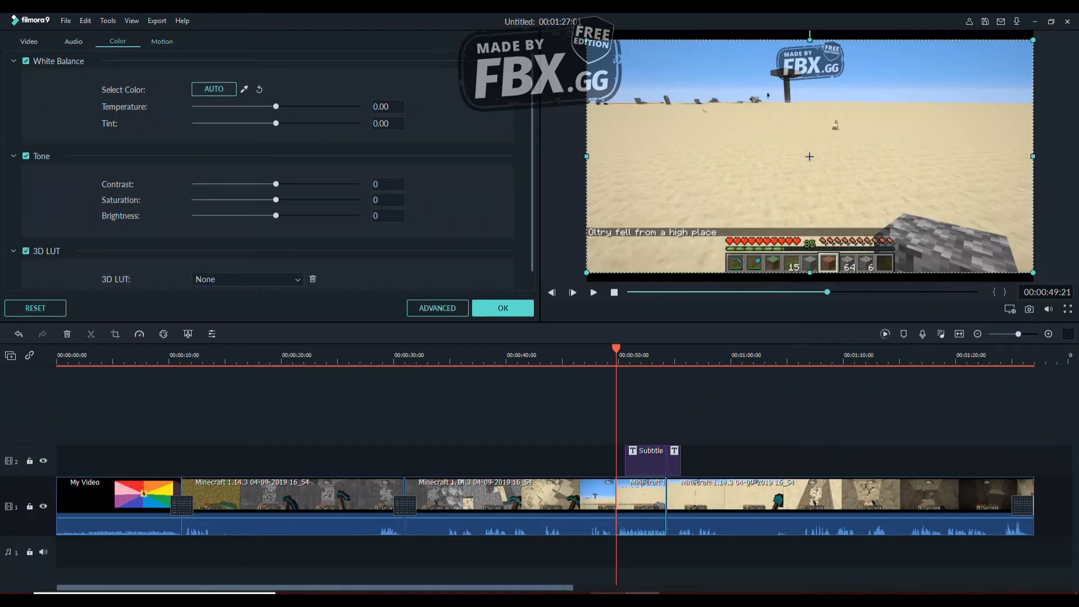
{"action": "left_click", "coordinate": [162, 42]}
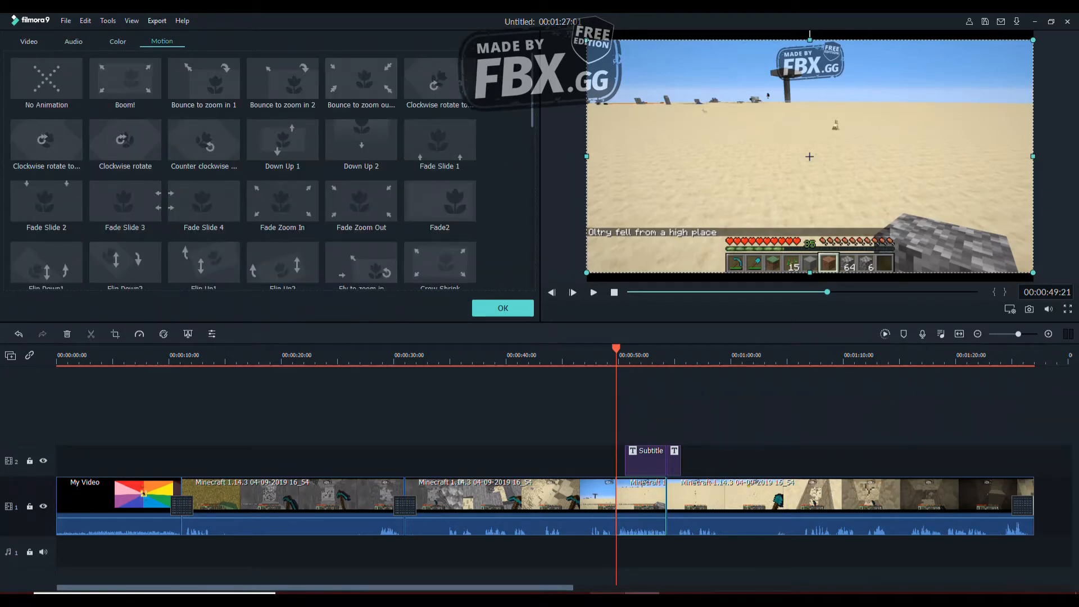
{"action": "left_click", "coordinate": [29, 41]}
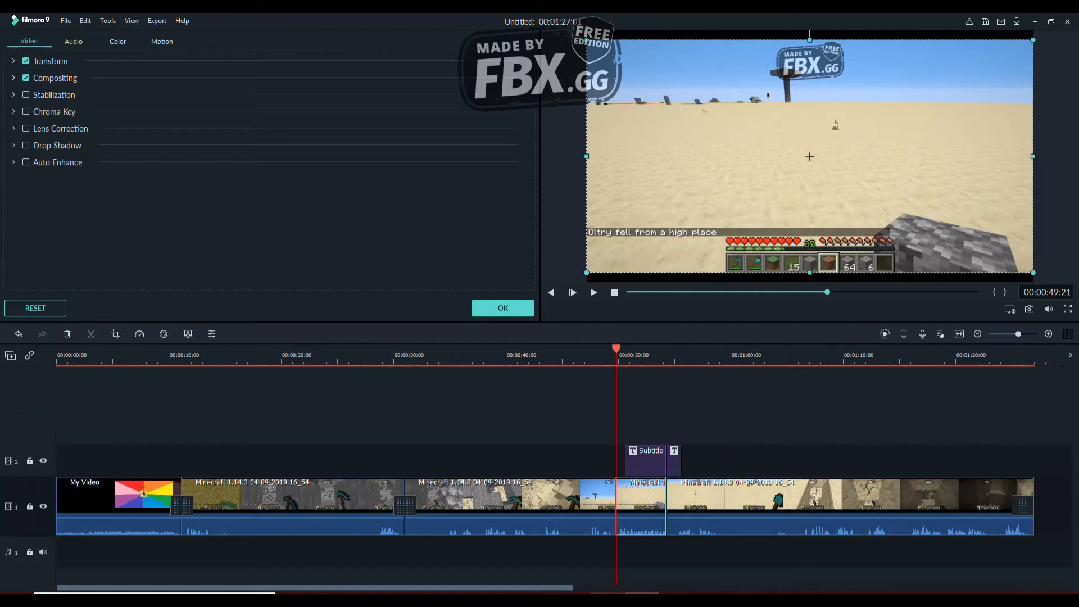
Set the opacity of the isolated desert section to 50% in its compositing settings
{"action": "left_click", "coordinate": [14, 77]}
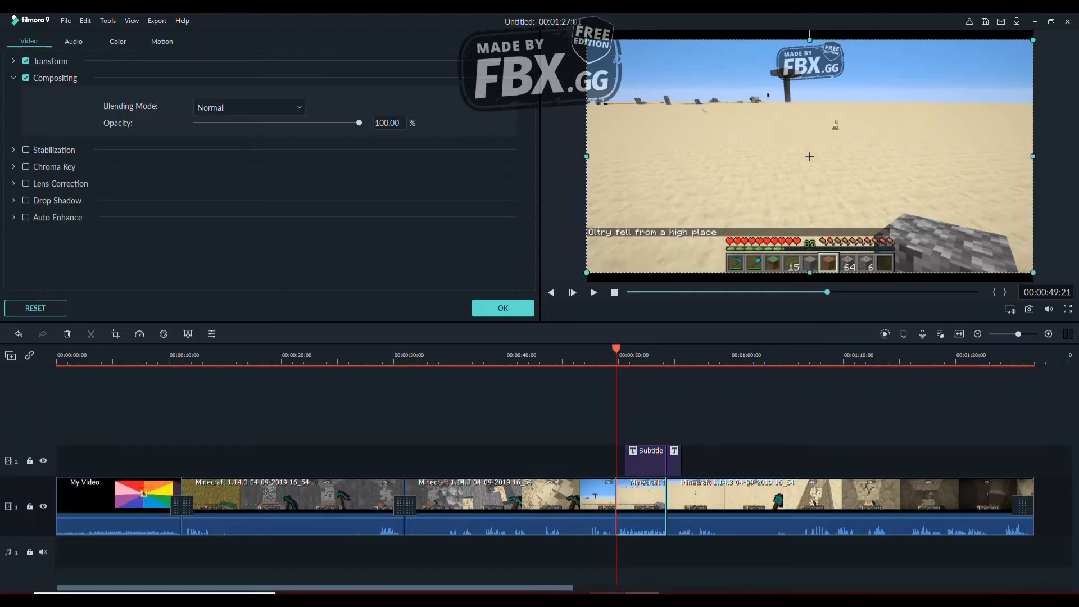
{"action": "mouse_move", "coordinate": [360, 122]}
{"action": "left_mouse_down"}
{"action": "mouse_move", "coordinate": [345, 123]}
{"action": "mouse_move", "coordinate": [359, 123]}
{"action": "left_mouse_up"}
{"action": "left_click_drag", "start_coordinate": [359, 123], "coordinate": [278, 122]}
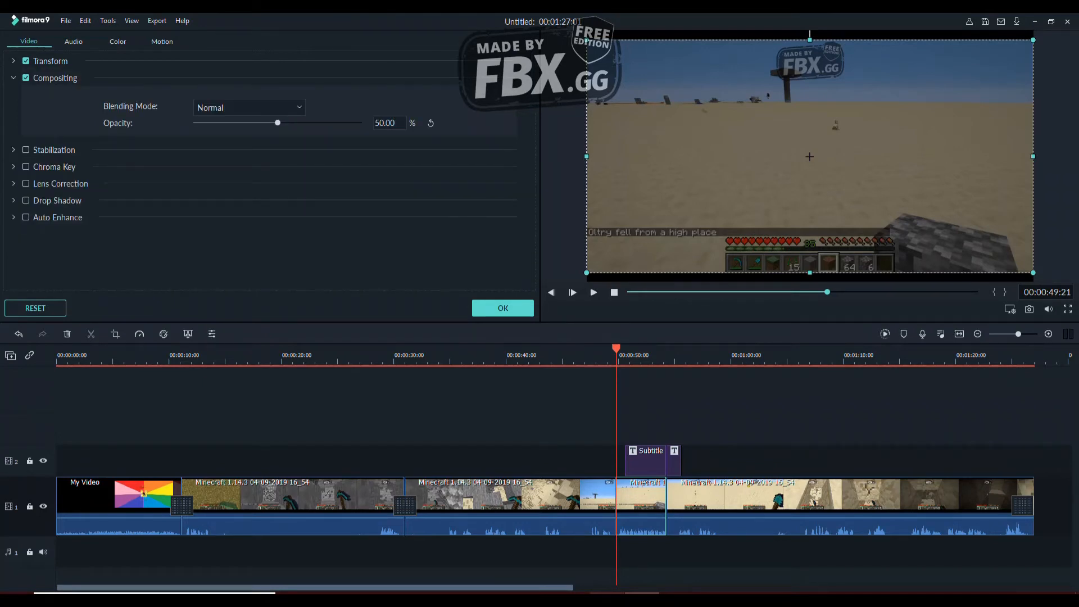
Try the Multiply blending mode at 100% opacity on the desert section and return the mode to Normal
{"action": "left_click", "coordinate": [249, 108]}
{"action": "scroll", "coordinate": [249, 190], "scroll_direction": "down", "scroll_amount": 2}
{"action": "scroll", "coordinate": [249, 162], "scroll_direction": "down", "scroll_amount": 2}
{"action": "scroll", "coordinate": [249, 163], "scroll_direction": "up", "scroll_amount": 4}
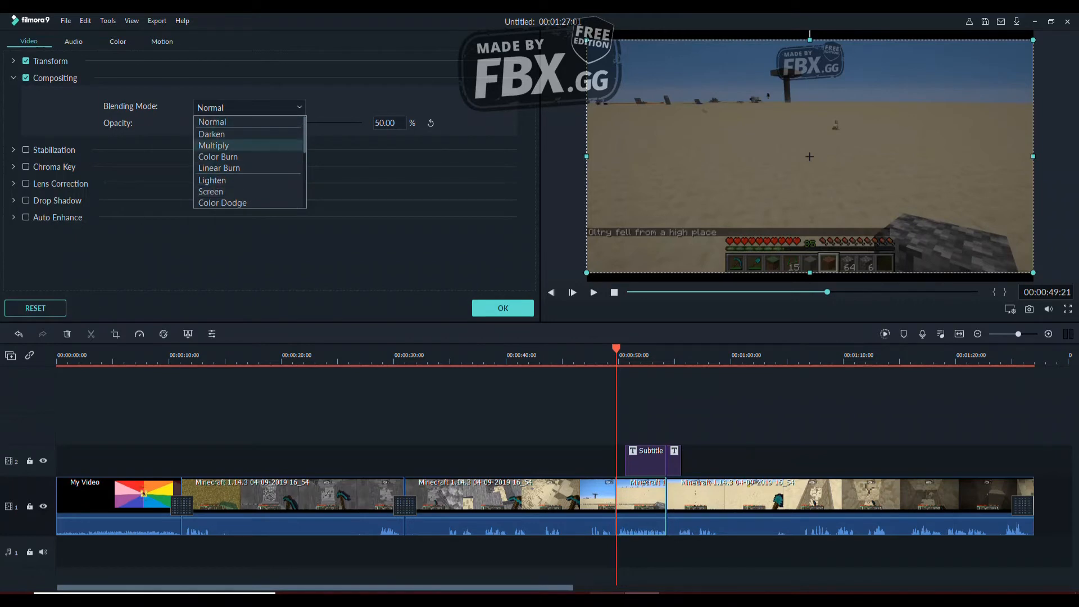
{"action": "left_click", "coordinate": [218, 145]}
{"action": "left_click_drag", "start_coordinate": [277, 123], "coordinate": [359, 122]}
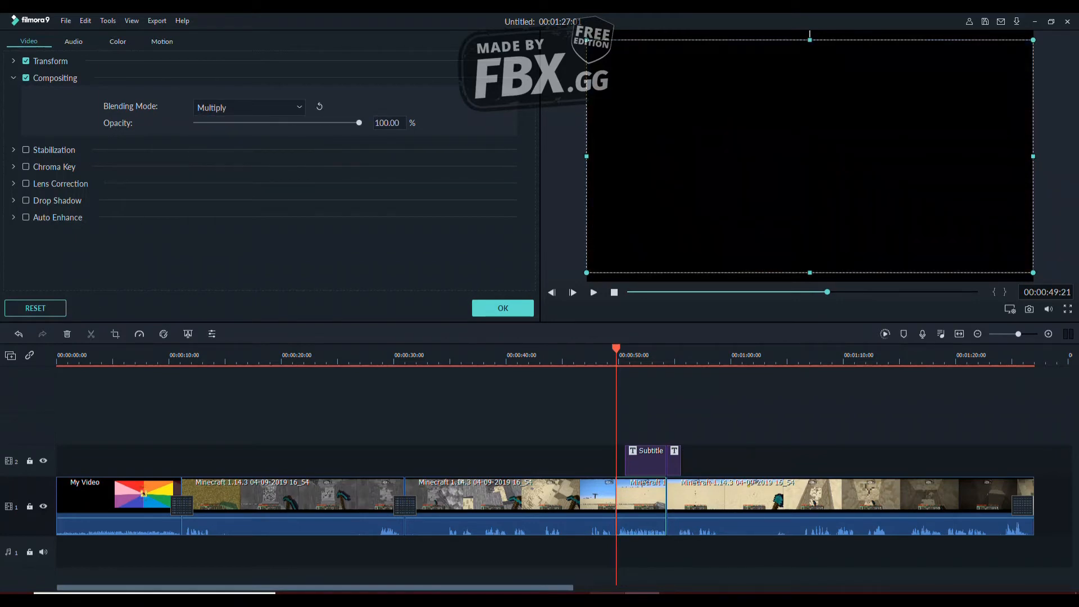
{"action": "left_click", "coordinate": [249, 107]}
{"action": "left_click", "coordinate": [224, 119]}
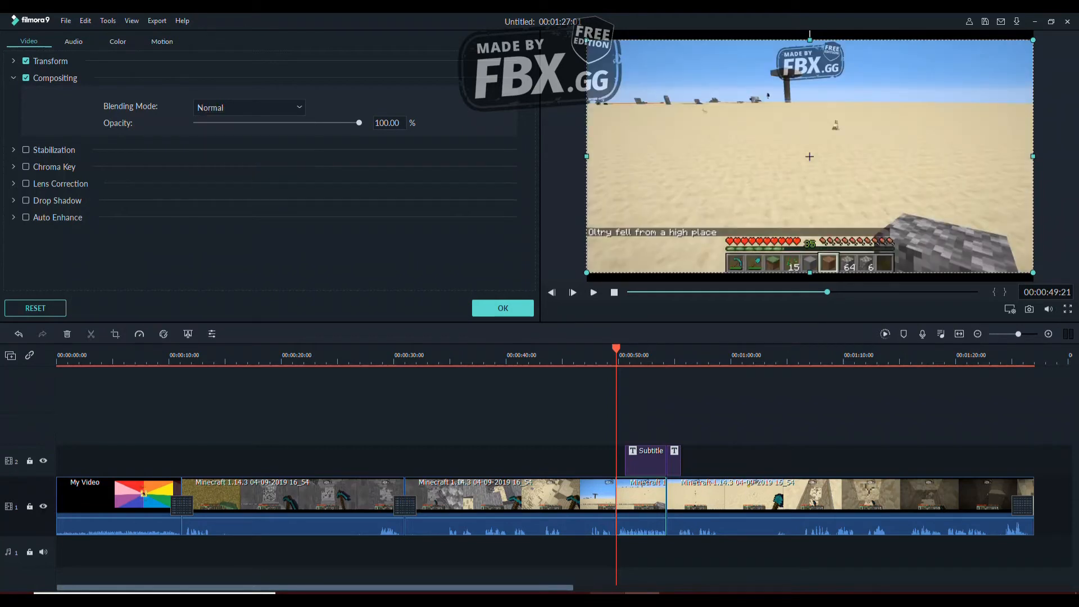
Raise the desert section's volume to 6.00 dB and play it back to hear the change
{"action": "left_click", "coordinate": [73, 41]}
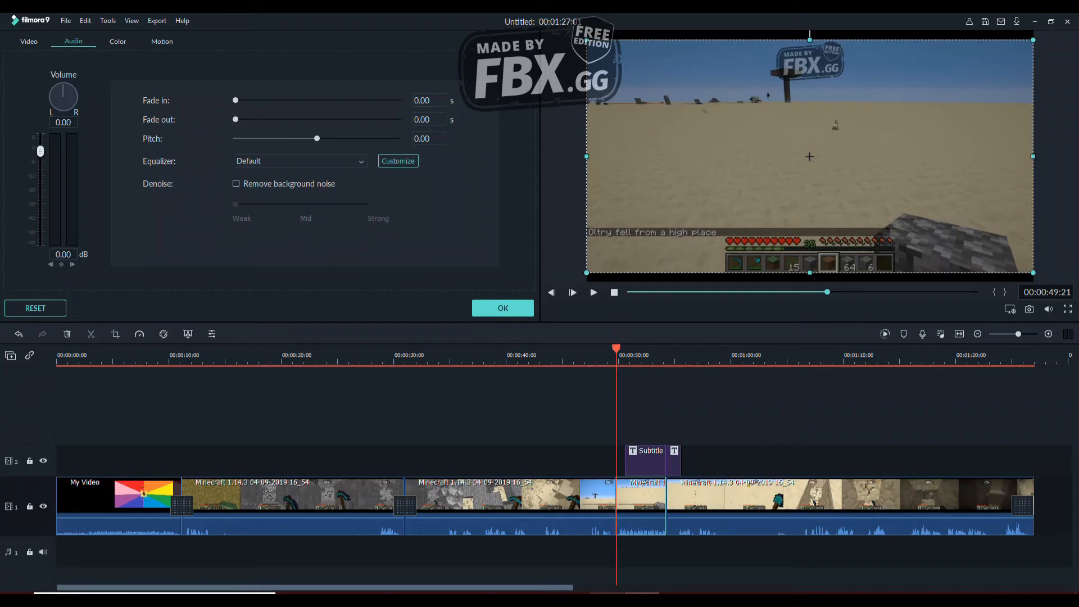
{"action": "mouse_move", "coordinate": [40, 151]}
{"action": "left_mouse_down"}
{"action": "mouse_move", "coordinate": [40, 138]}
{"action": "mouse_move", "coordinate": [40, 236]}
{"action": "mouse_move", "coordinate": [40, 138]}
{"action": "left_mouse_up"}
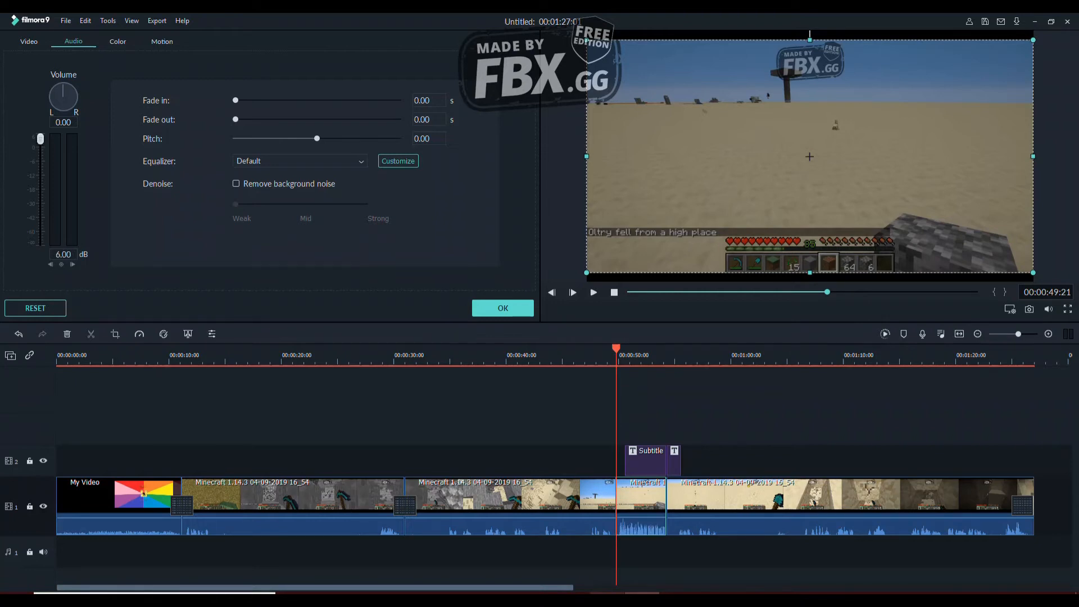
{"action": "left_click", "coordinate": [593, 293]}
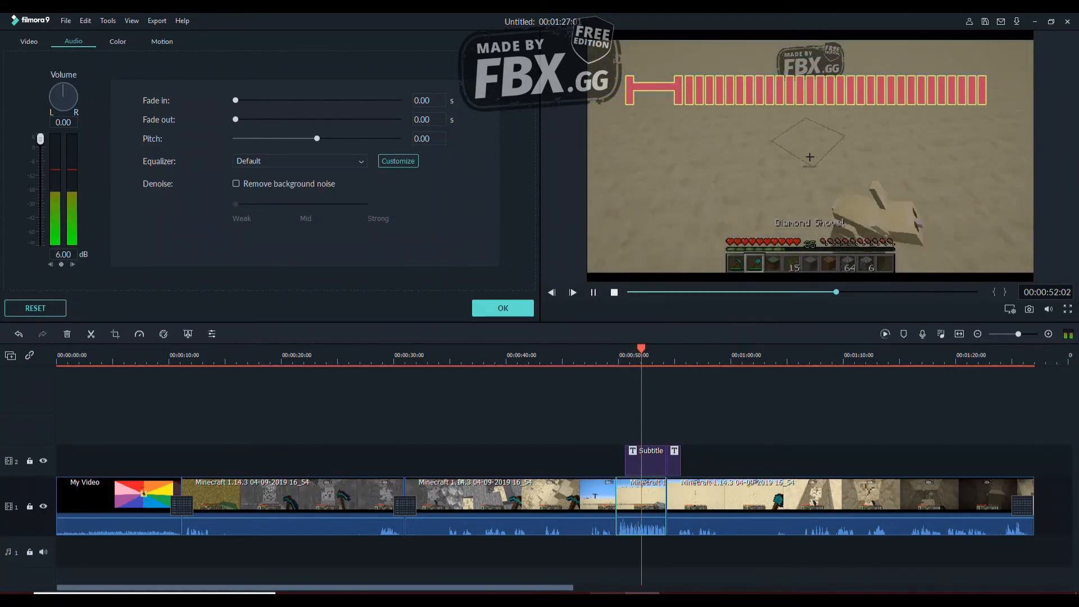
{"action": "left_click", "coordinate": [593, 292]}
Lower the desert section's volume to -47.38 dB and preview the section's sound
{"action": "left_click_drag", "start_coordinate": [40, 138], "coordinate": [40, 216]}
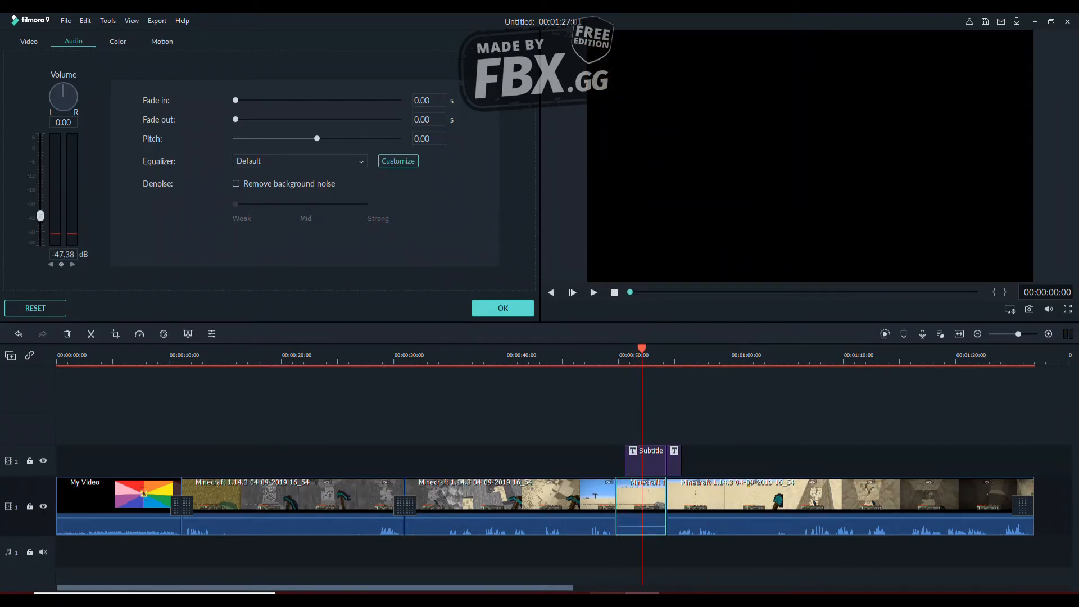
{"action": "left_click", "coordinate": [593, 293]}
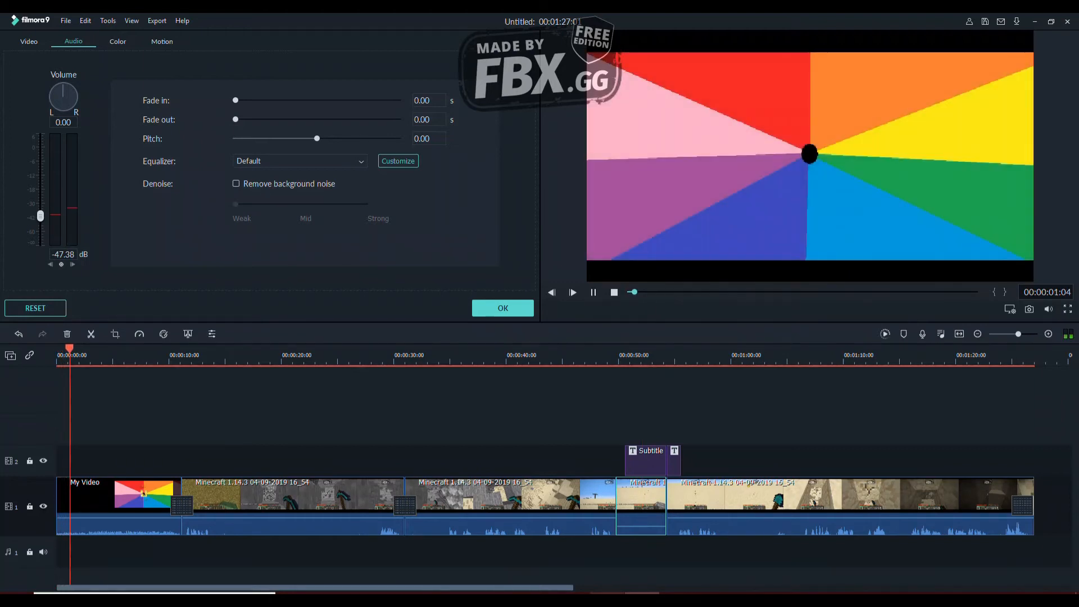
{"action": "left_click", "coordinate": [611, 355]}
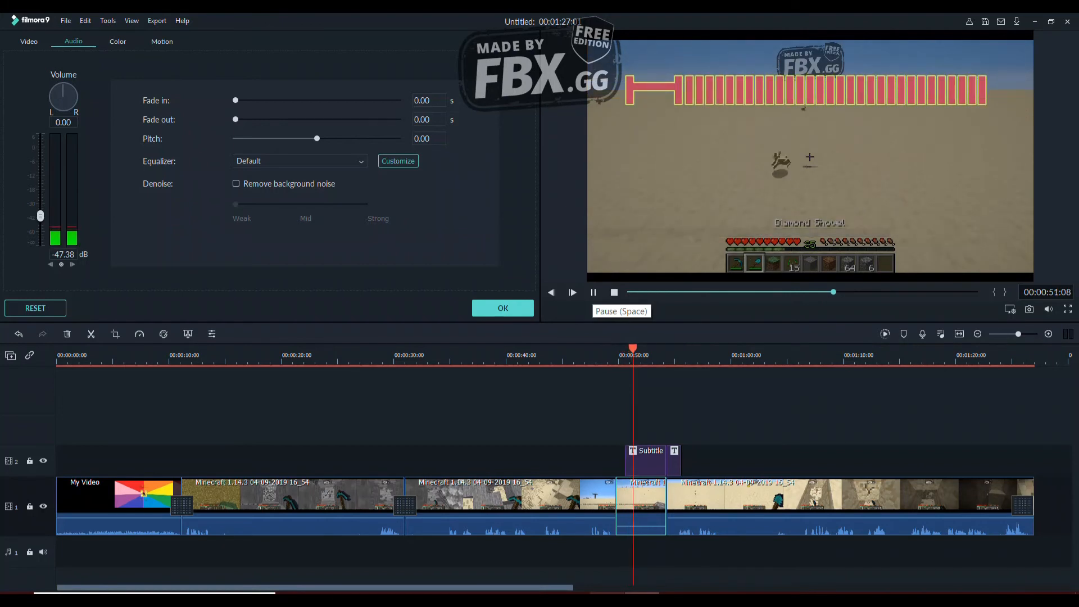
{"action": "left_click", "coordinate": [613, 292]}
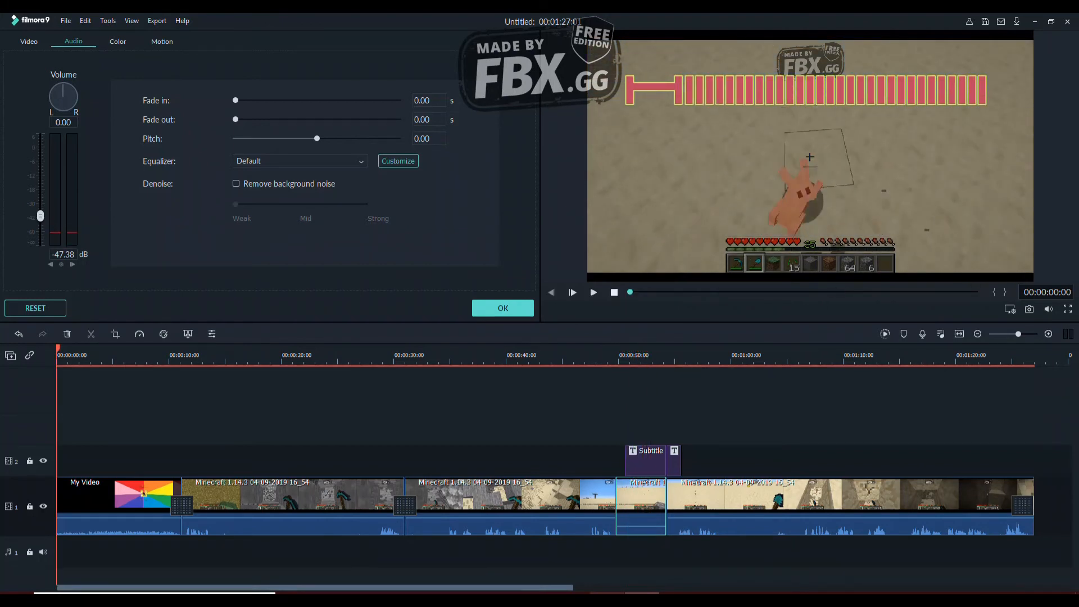
{"action": "left_click", "coordinate": [601, 355]}
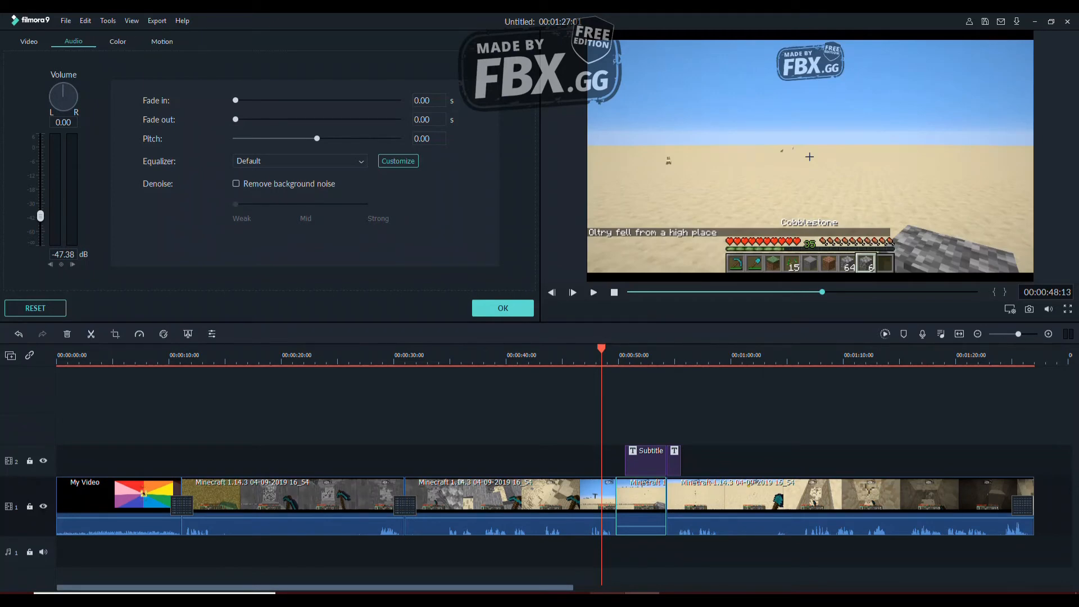
Look over the desert section's color and motion settings and apply its property changes
{"action": "left_click", "coordinate": [118, 41]}
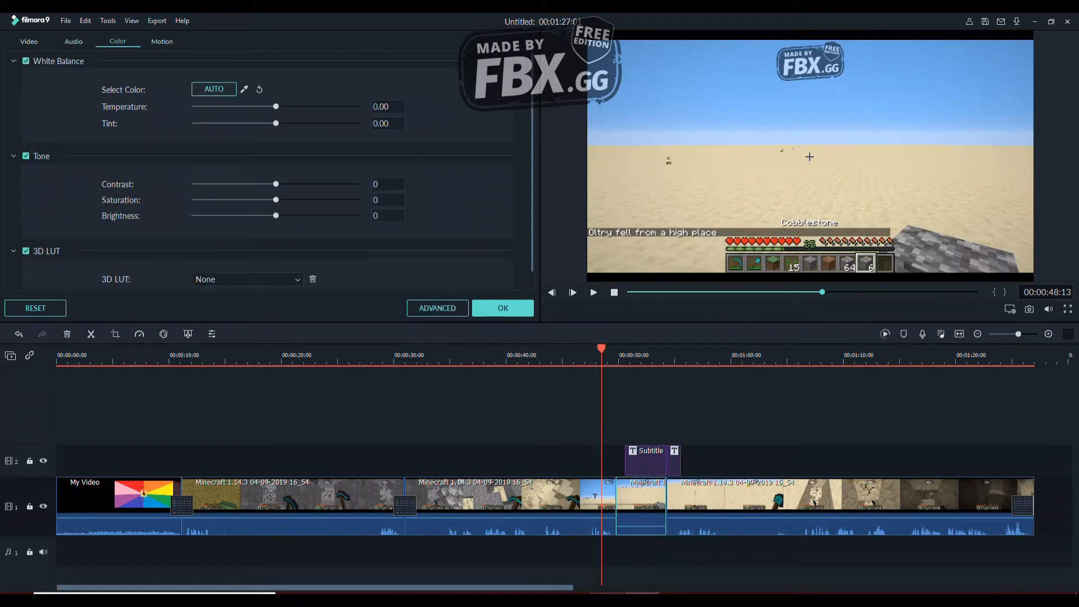
{"action": "scroll", "coordinate": [267, 172], "scroll_direction": "down", "scroll_amount": 1}
{"action": "scroll", "coordinate": [267, 172], "scroll_direction": "up", "scroll_amount": 1}
{"action": "left_click", "coordinate": [162, 41]}
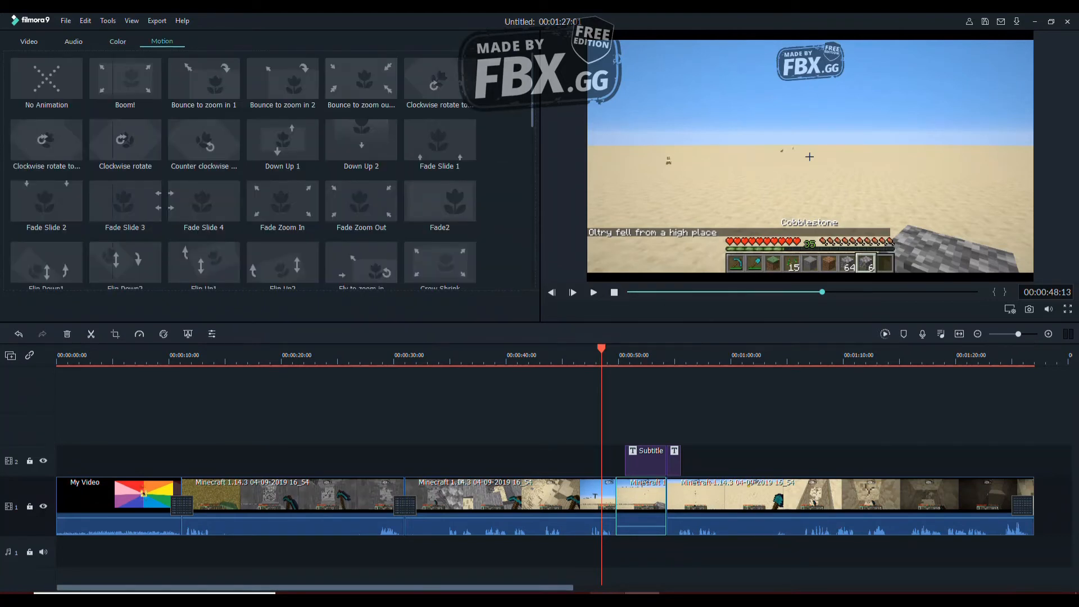
{"action": "left_click", "coordinate": [503, 308]}
Play the opening of the video briefly, and start a preview render of the timeline and cancel it partway
{"action": "left_click_drag", "start_coordinate": [602, 349], "coordinate": [947, 349]}
{"action": "key", "text": "Home"}
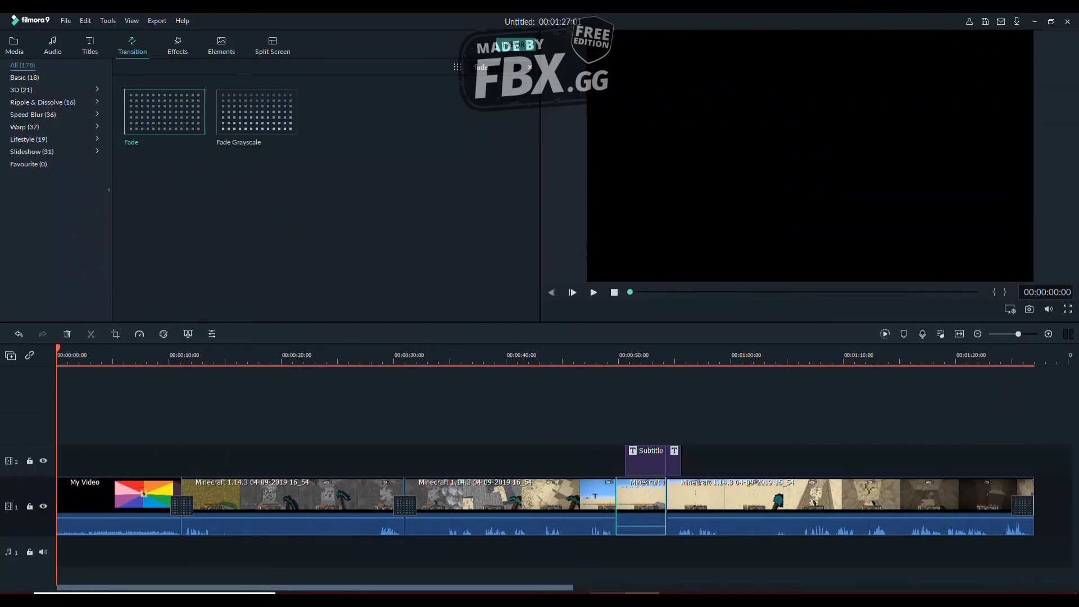
{"action": "left_click", "coordinate": [593, 292]}
{"action": "left_click", "coordinate": [593, 292]}
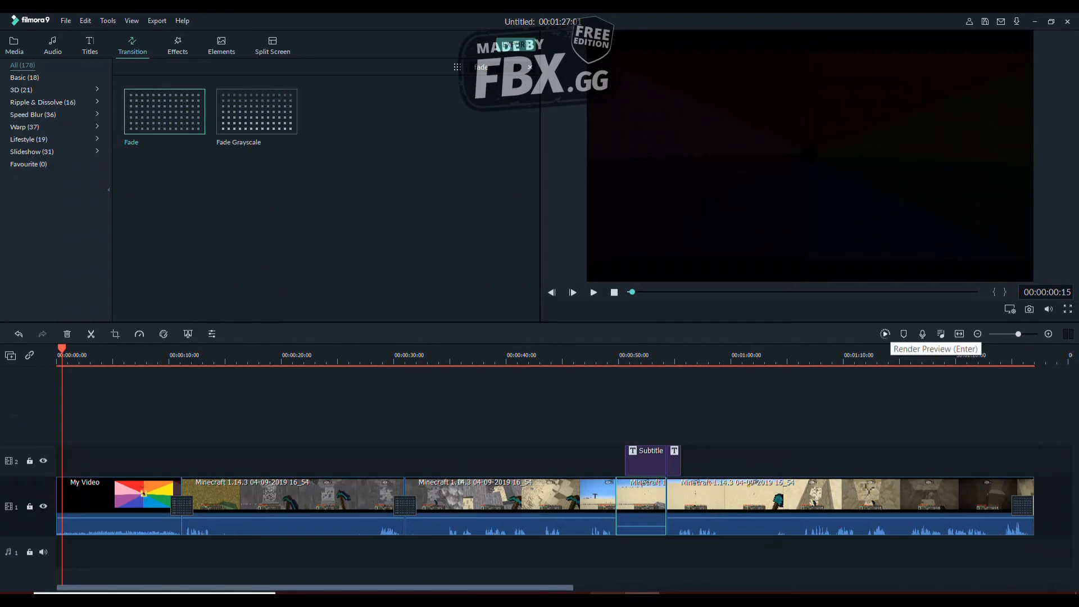
{"action": "left_click", "coordinate": [885, 333]}
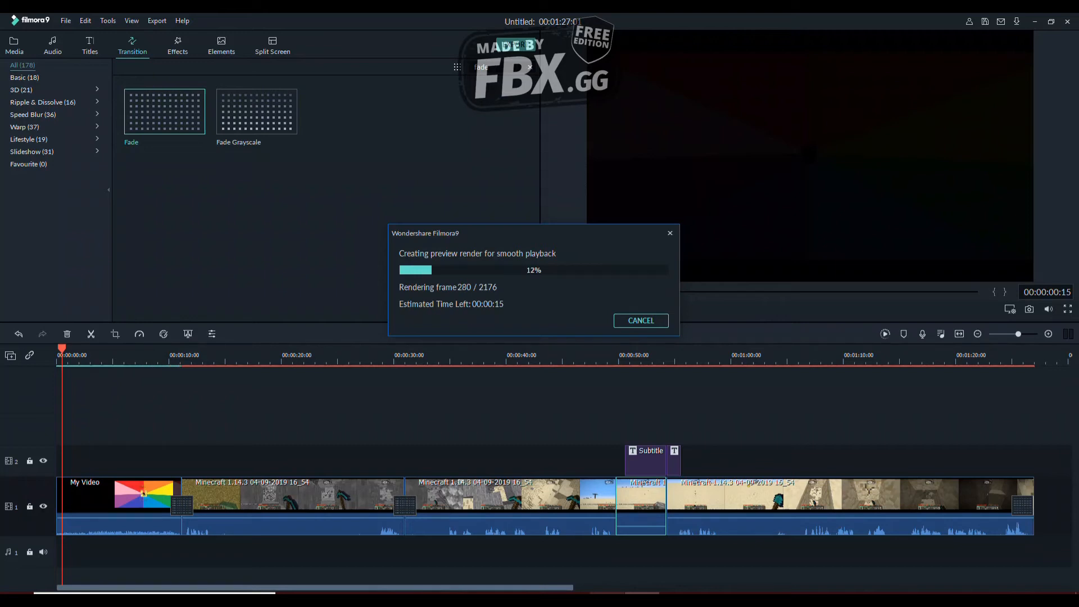
{"action": "key", "text": "Escape"}
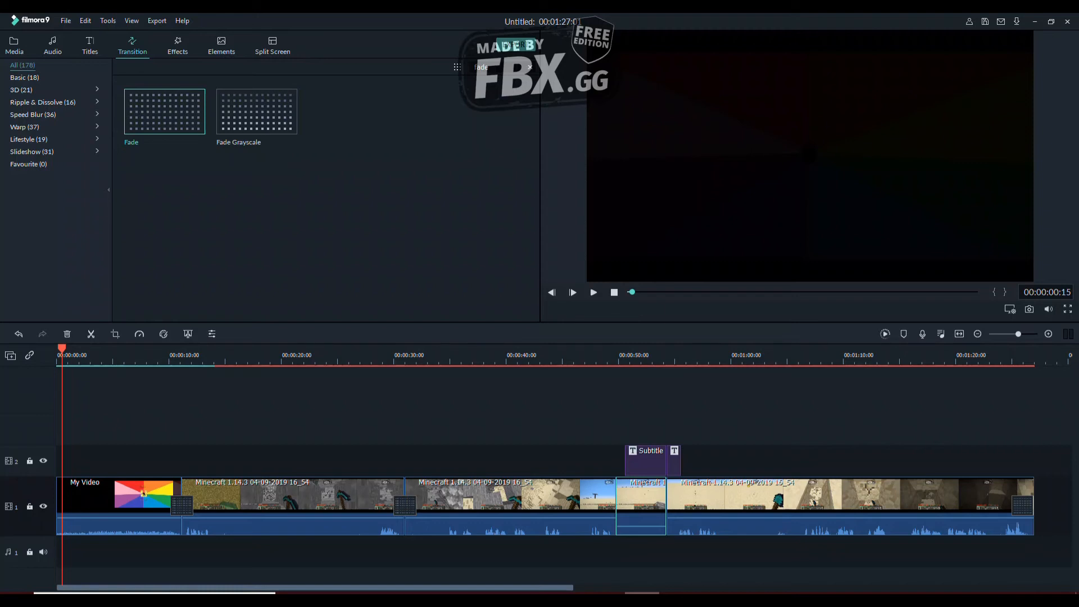
Examine the Local, Device, YouTube, Vimeo and DVD export options and close the export settings without exporting
{"action": "mouse_move", "coordinate": [257, 111]}
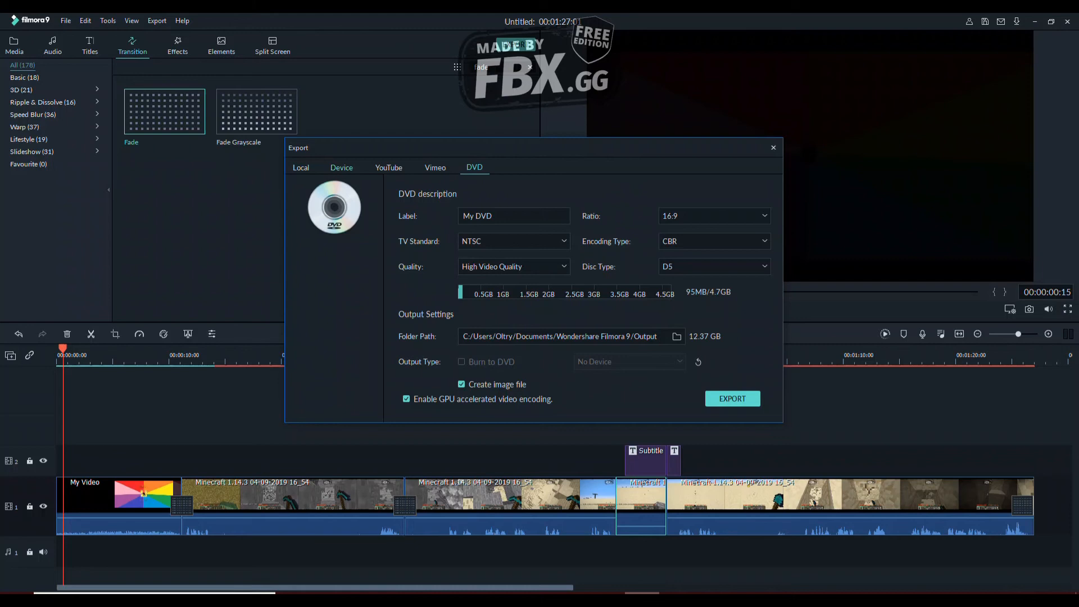
{"action": "left_click", "coordinate": [301, 167]}
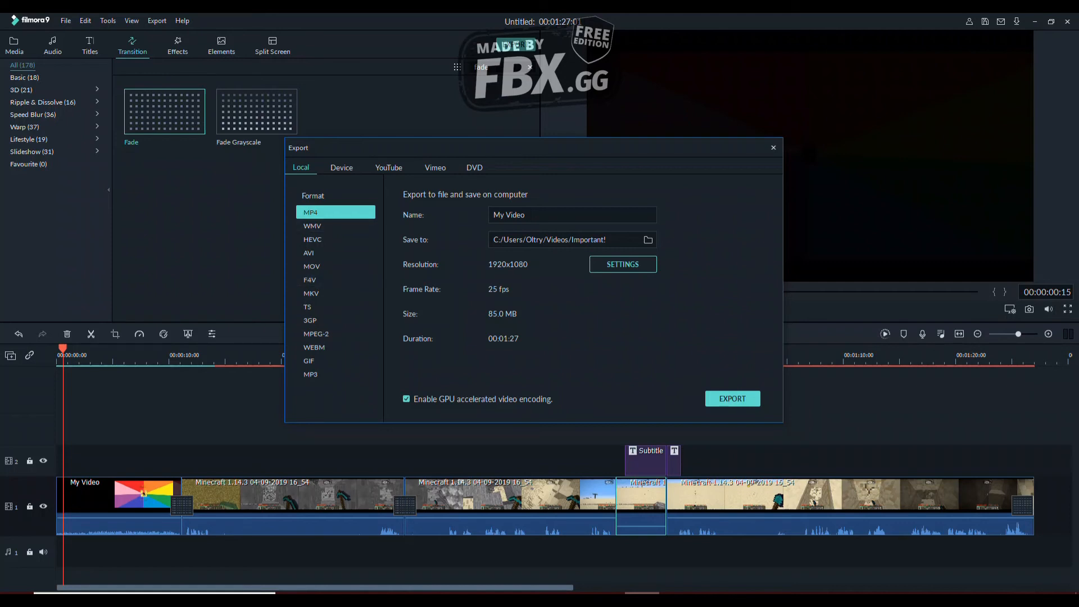
{"action": "left_click", "coordinate": [341, 168]}
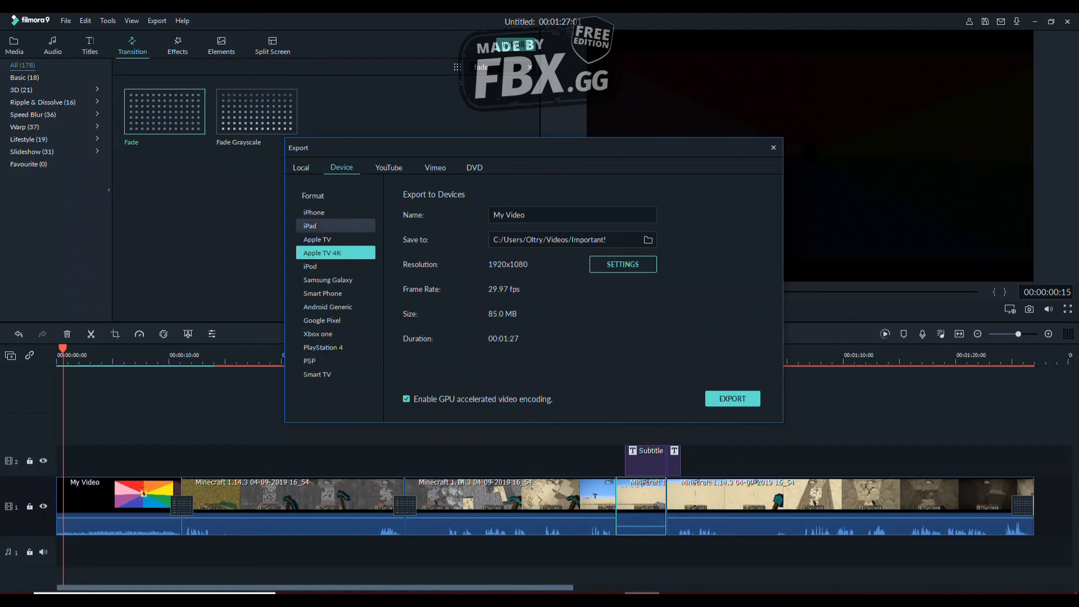
{"action": "left_click", "coordinate": [388, 167]}
{"action": "scroll", "coordinate": [510, 268], "scroll_direction": "down", "scroll_amount": 5}
{"action": "scroll", "coordinate": [509, 268], "scroll_direction": "up", "scroll_amount": 5}
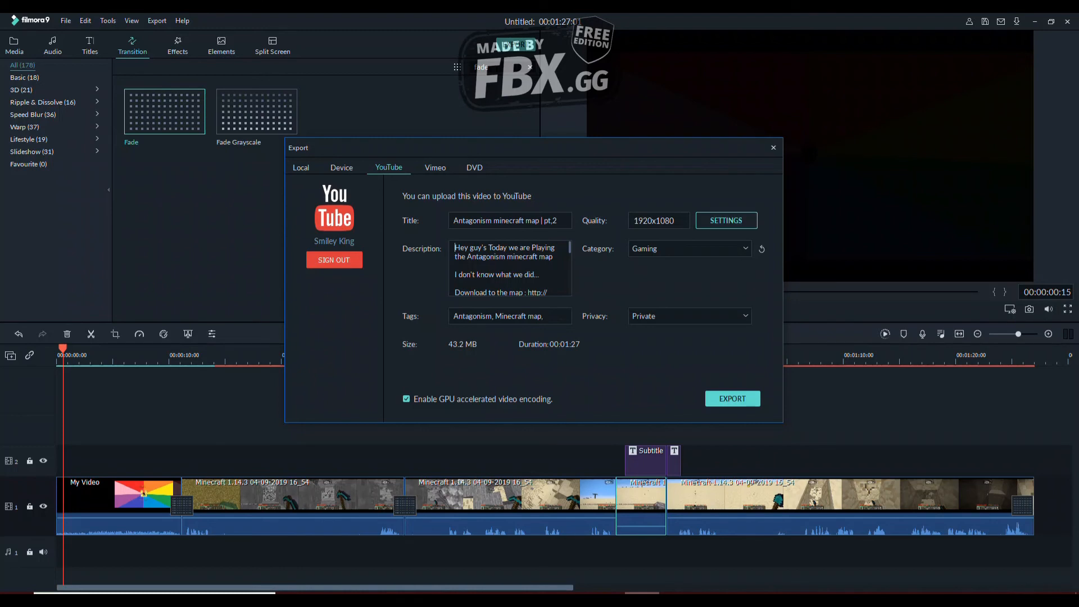
{"action": "left_click", "coordinate": [434, 168]}
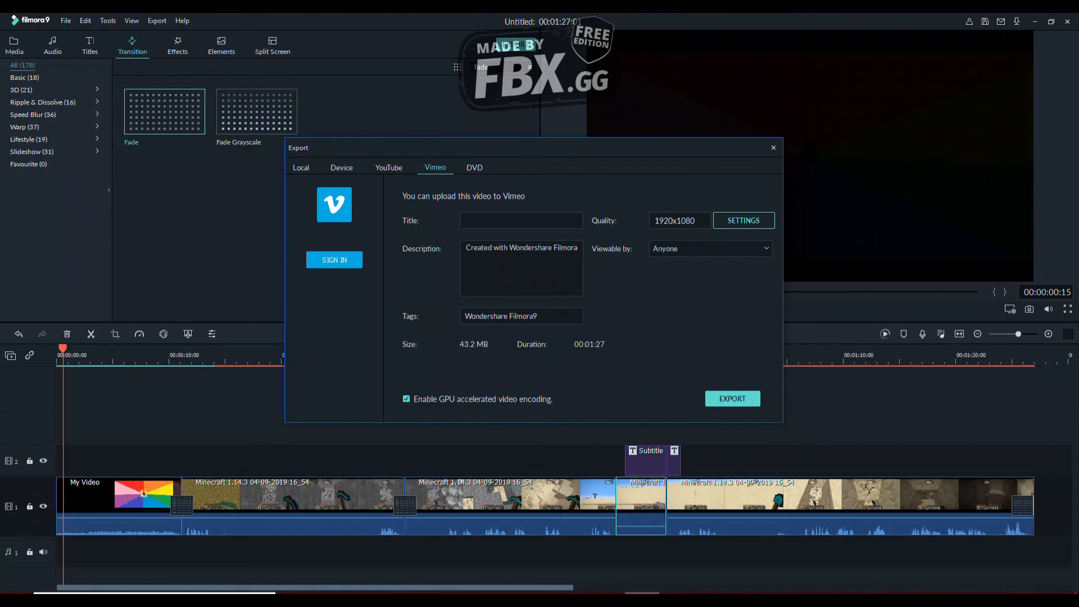
{"action": "left_click", "coordinate": [475, 167]}
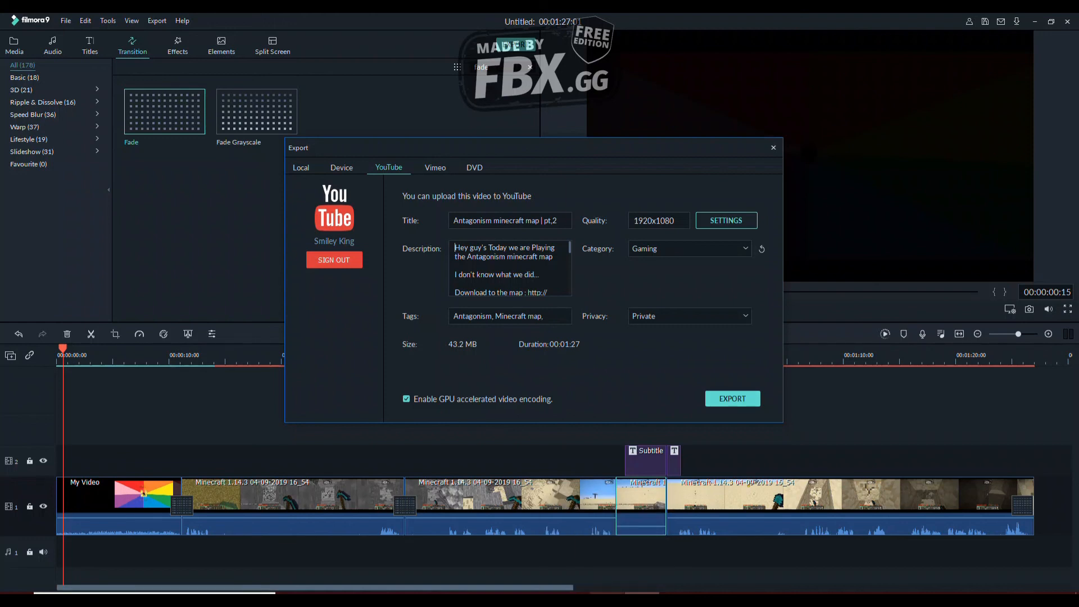
{"action": "key", "text": "Escape"}
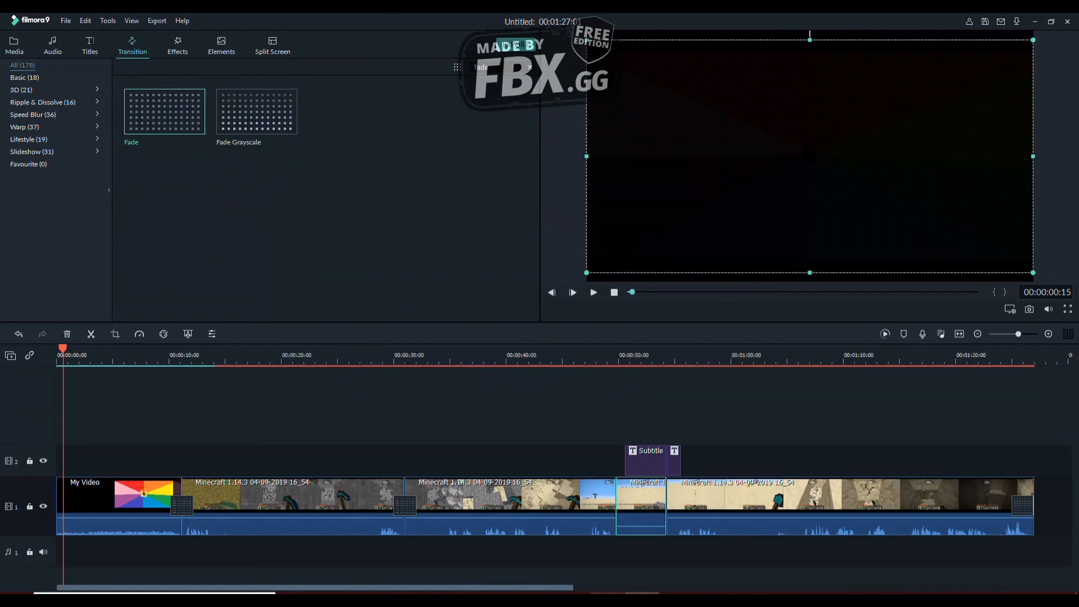
{"action": "left_click_drag", "start_coordinate": [63, 349], "coordinate": [368, 349]}
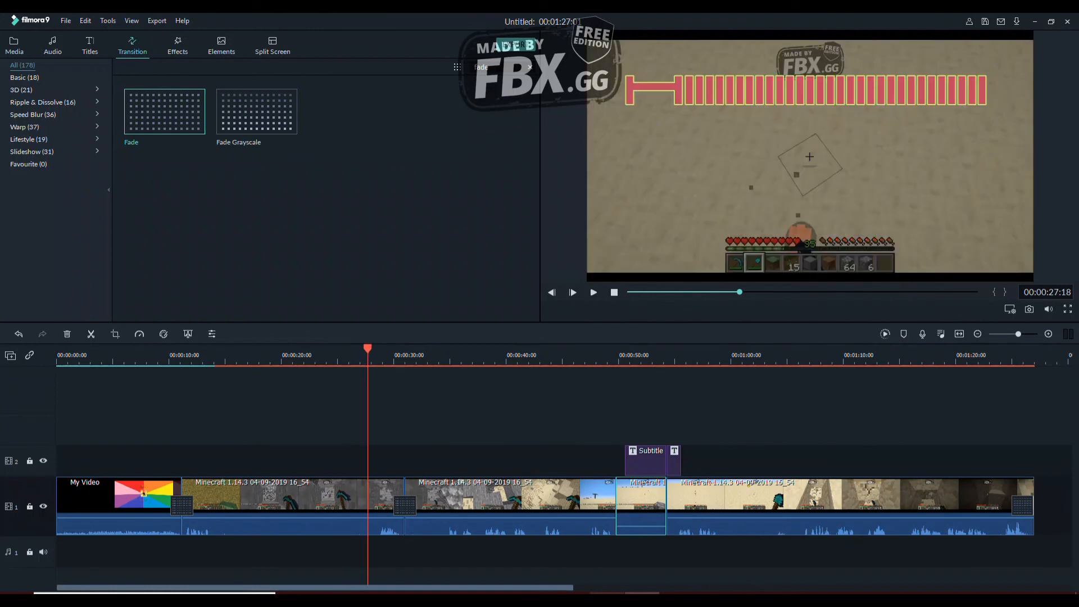